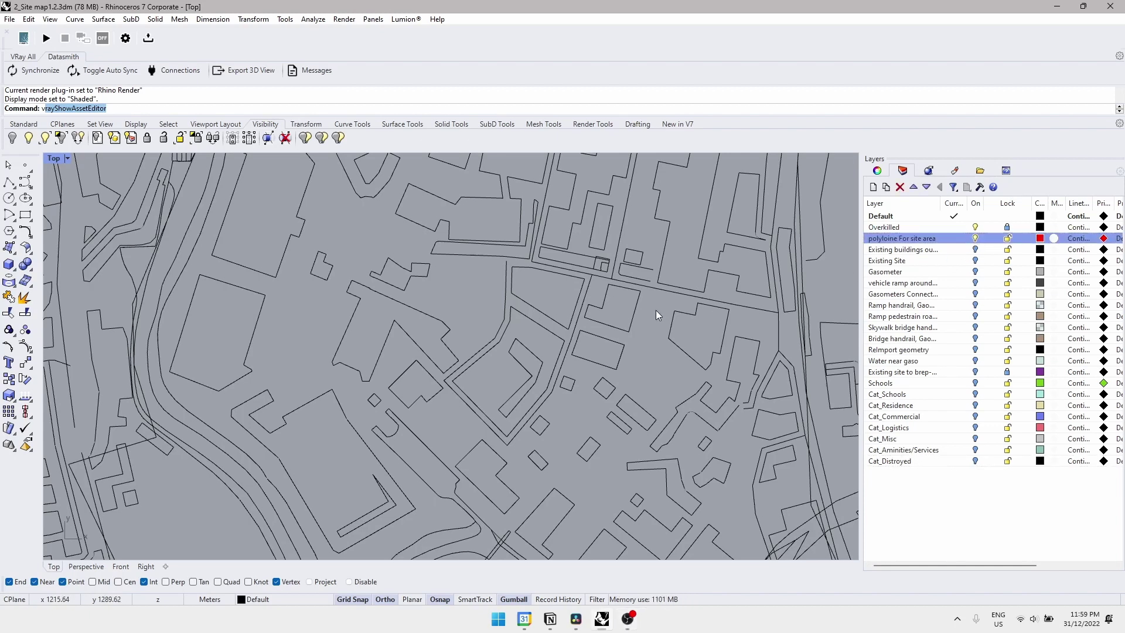
Toggle the aerial photo, building category, amenities and destroyed-building layers, then view the gasometers rendered against the sky
{"action": "scroll", "coordinate": [658, 315], "scroll_direction": "down", "scroll_amount": 2}
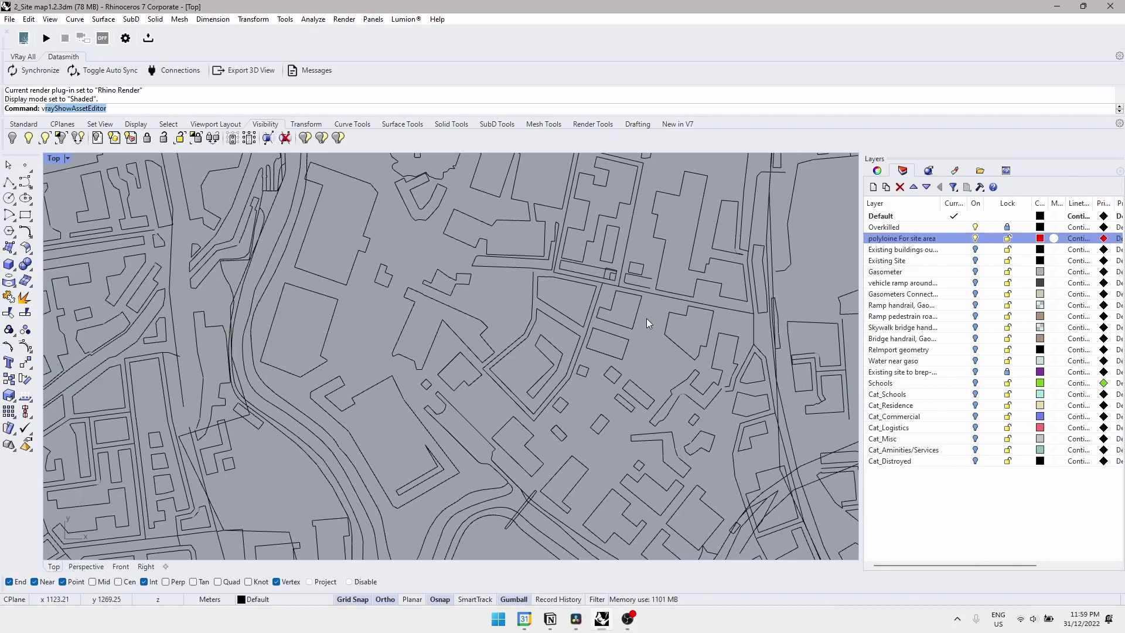
{"action": "left_click", "coordinate": [975, 261]}
{"action": "left_click", "coordinate": [976, 261]}
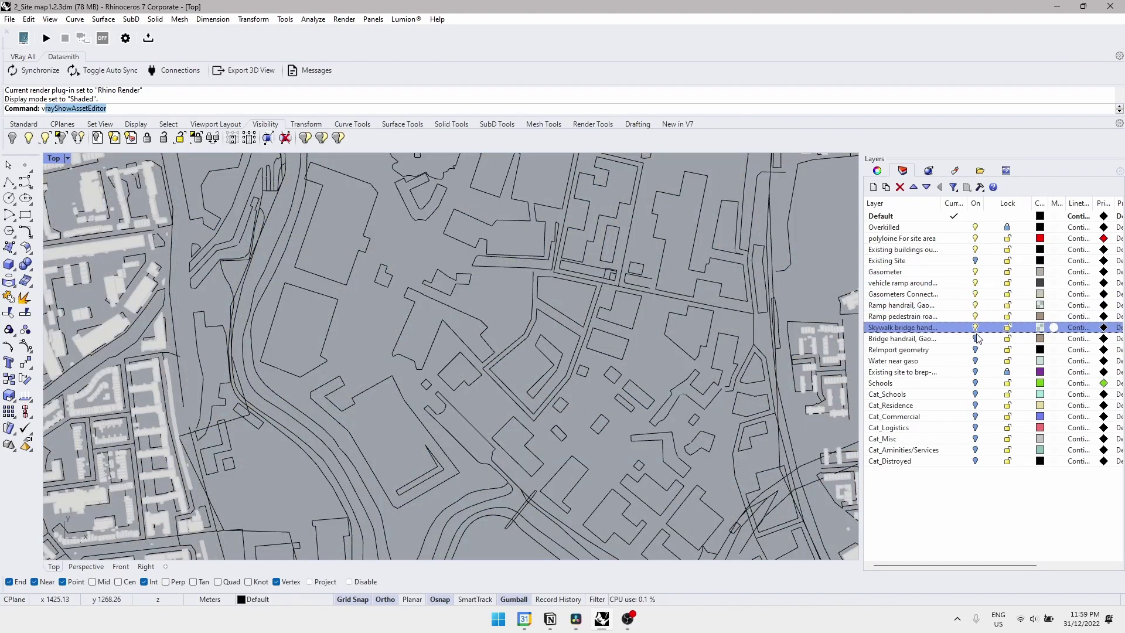
{"action": "left_click_drag", "start_coordinate": [977, 339], "coordinate": [975, 461]}
{"action": "left_click", "coordinate": [139, 159]}
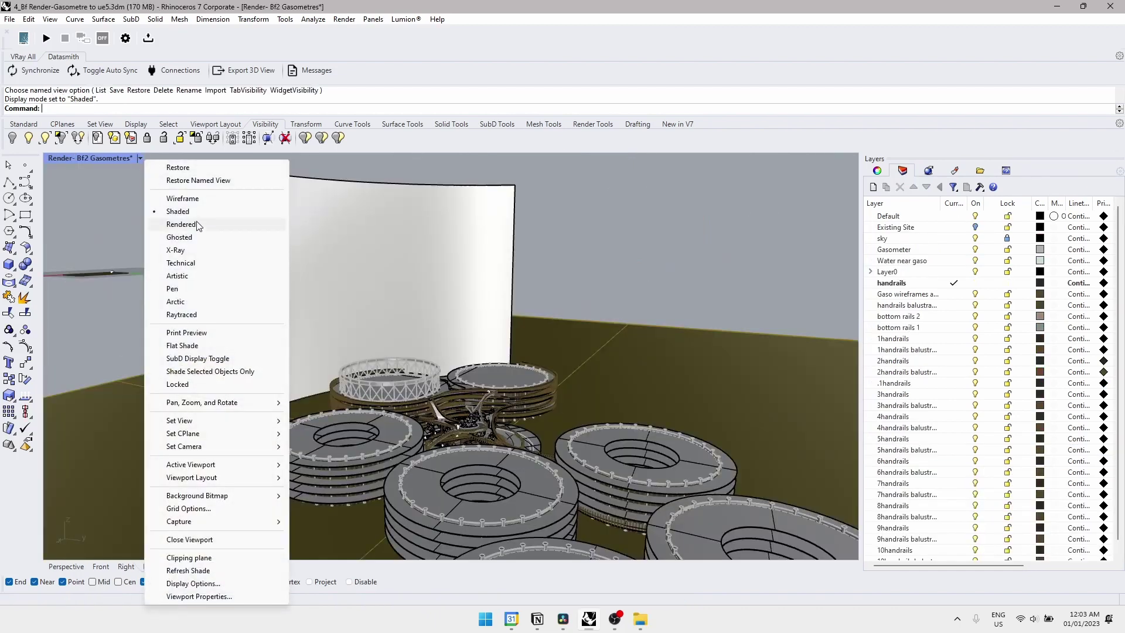
{"action": "left_click", "coordinate": [180, 225]}
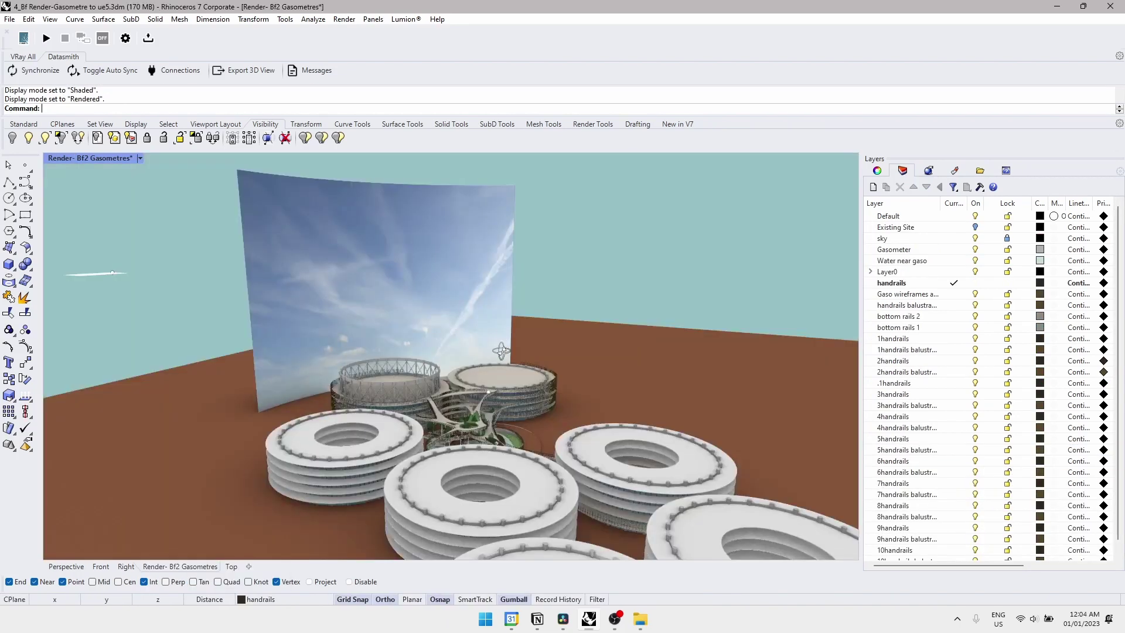
{"action": "right_click_drag", "start_coordinate": [501, 350], "coordinate": [462, 428]}
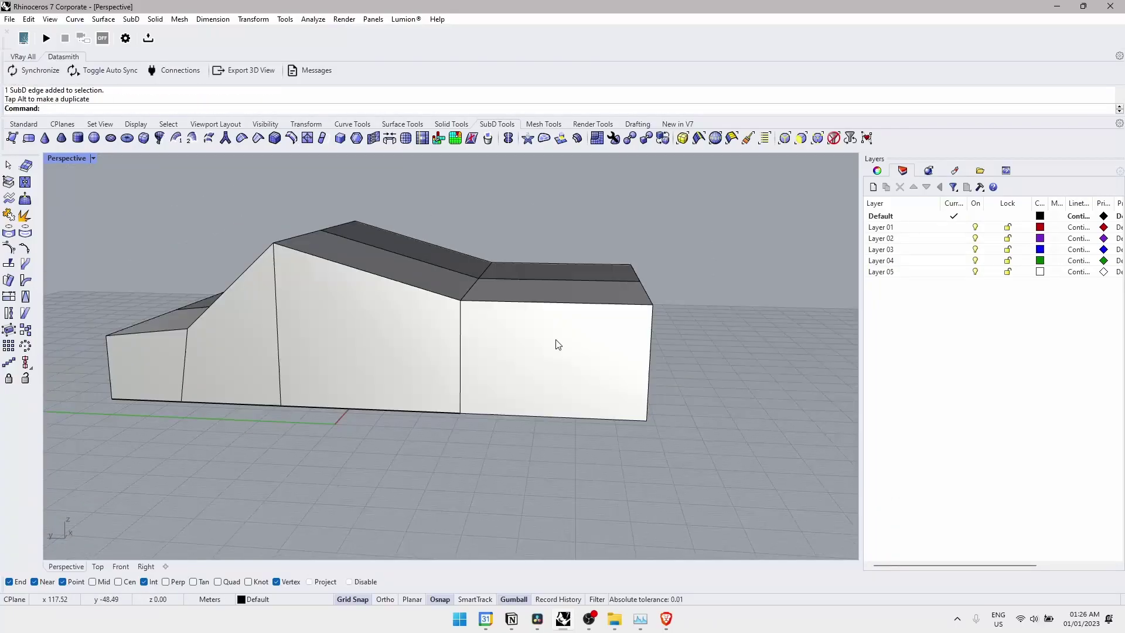
Reshape the house massing into a car-like SubD form and switch it to smooth display
{"action": "left_click", "coordinate": [414, 334], "text": "ctrl+shift"}
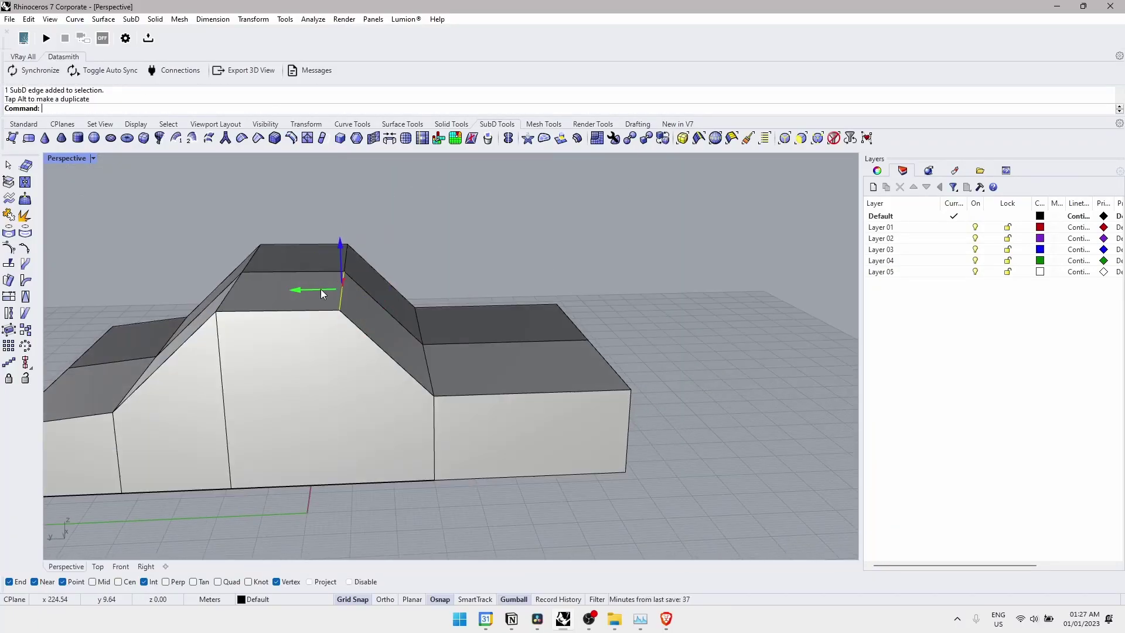
{"action": "right_click_drag", "start_coordinate": [410, 375], "coordinate": [329, 393]}
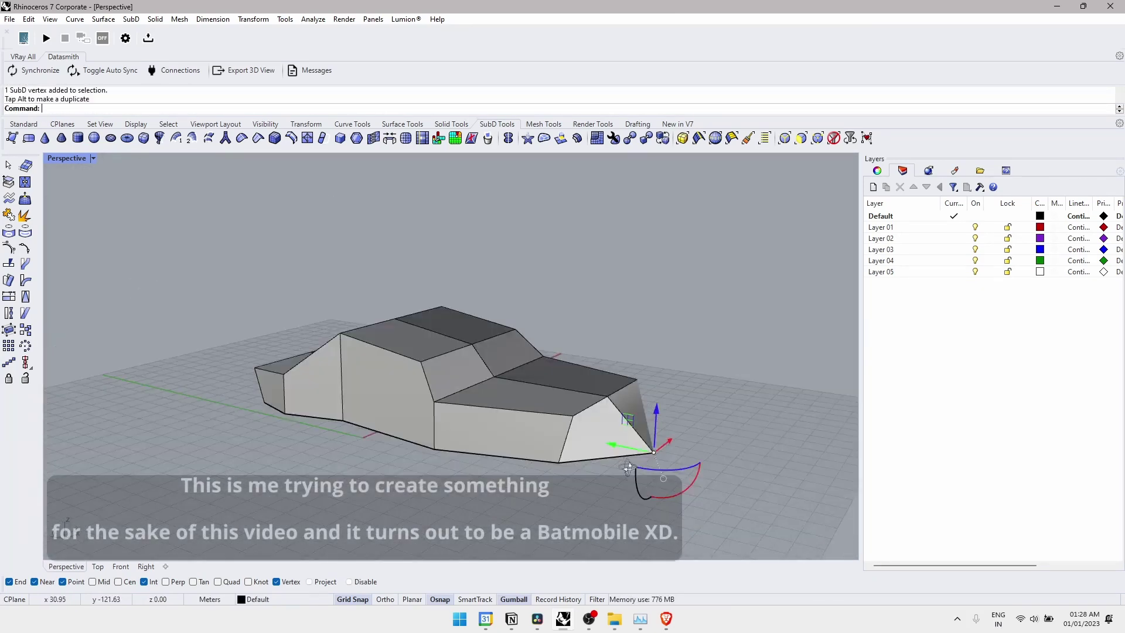
{"action": "key", "text": "Tab"}
{"action": "right_click_drag", "start_coordinate": [628, 467], "coordinate": [454, 356]}
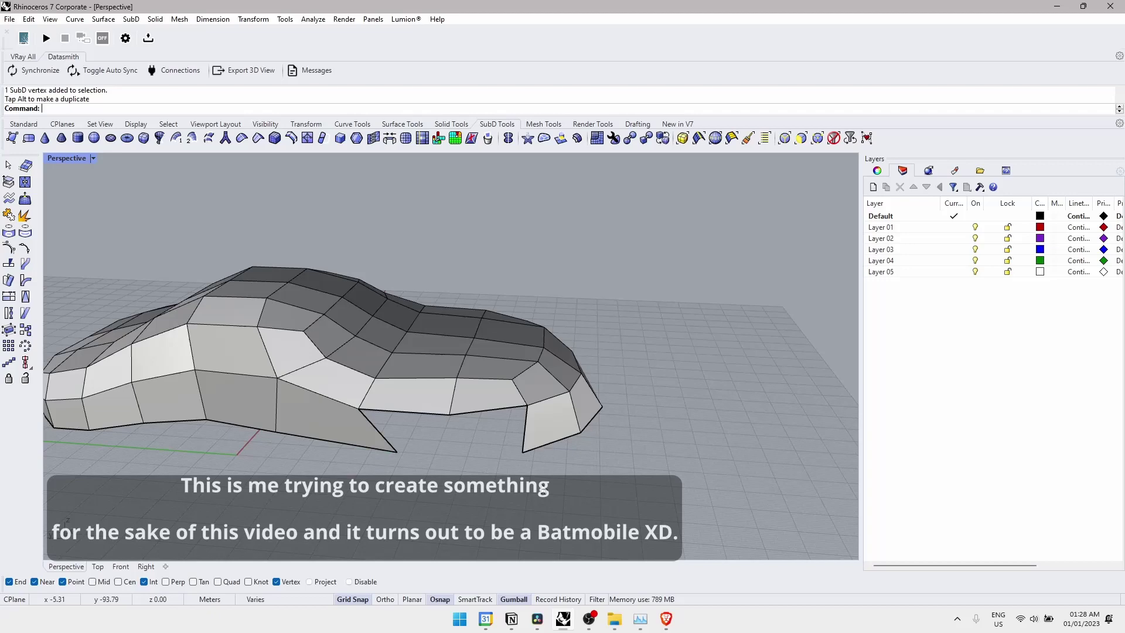
{"action": "right_click_drag", "start_coordinate": [595, 469], "coordinate": [580, 418]}
{"action": "key", "text": "Tab"}
{"action": "key", "text": "Tab"}
{"action": "key", "text": "Tab"}
Offset the SubD car body with a distance of 0.6
{"action": "type", "text": "d"}
{"action": "key", "text": "Return"}
{"action": "type", "text": ".6"}
{"action": "key", "text": "Return"}
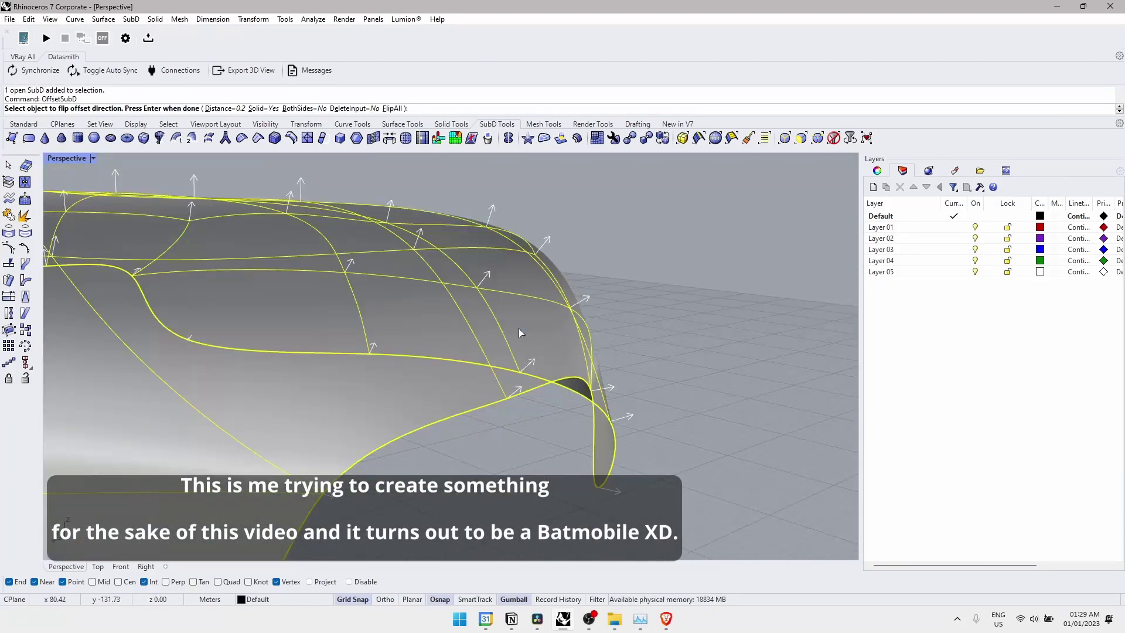
{"action": "key", "text": "Return"}
{"action": "right_click_drag", "start_coordinate": [326, 188], "coordinate": [680, 355]}
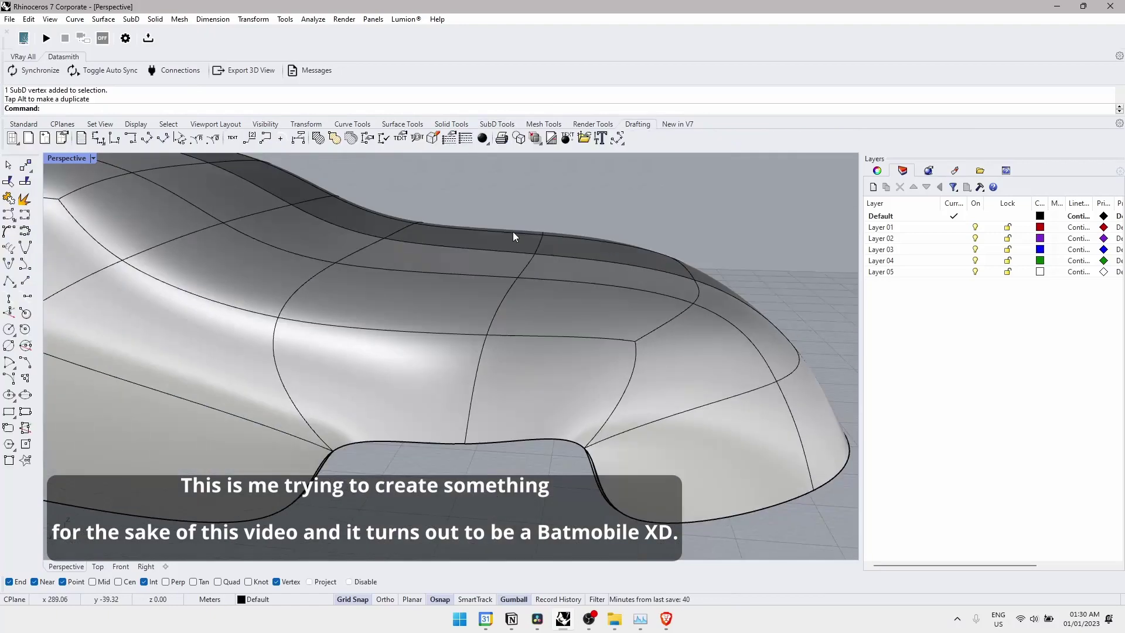
Switch to Rendered display, add a custom car material, and raise a SubD vertex on the body
{"action": "scroll", "coordinate": [434, 283], "scroll_direction": "down", "scroll_amount": 5}
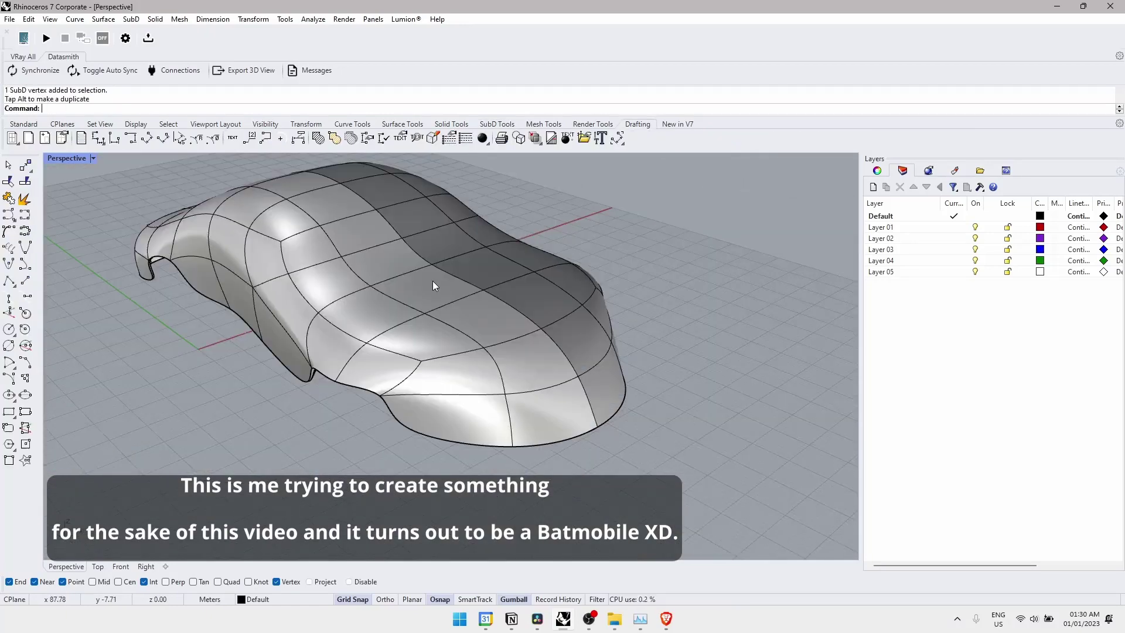
{"action": "left_click", "coordinate": [93, 158]}
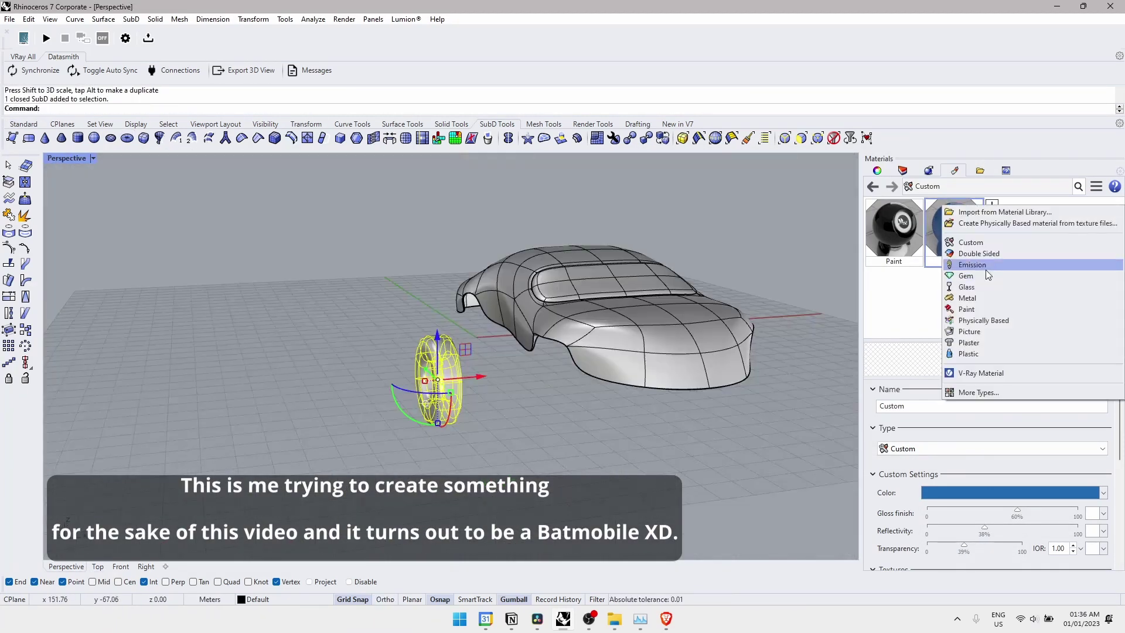
{"action": "left_click", "coordinate": [992, 265]}
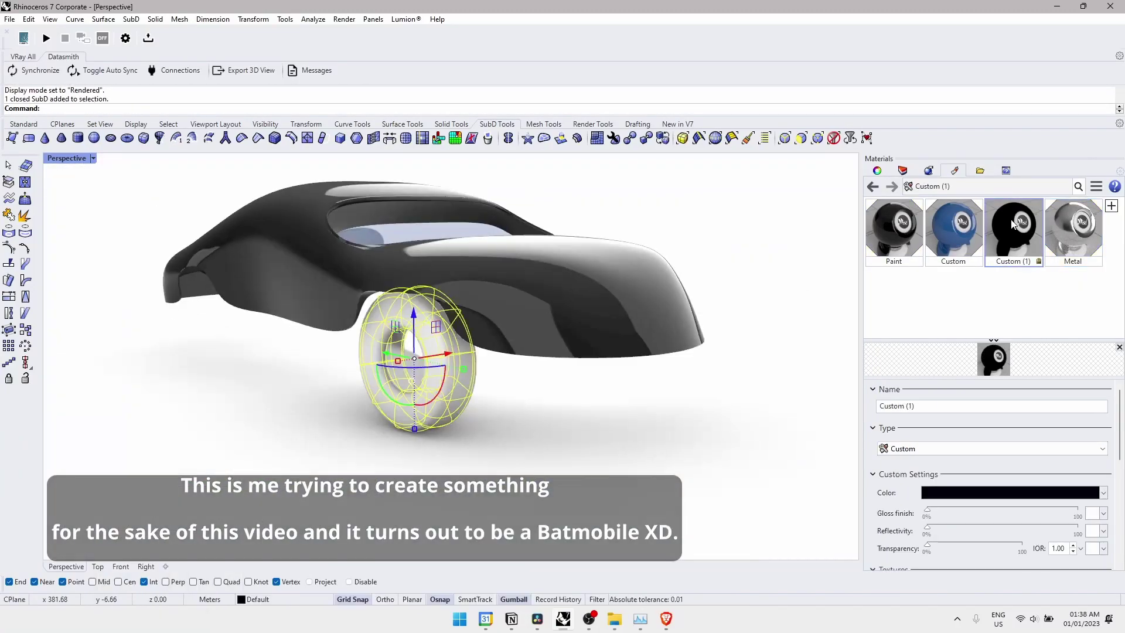
{"action": "left_click", "coordinate": [448, 217]}
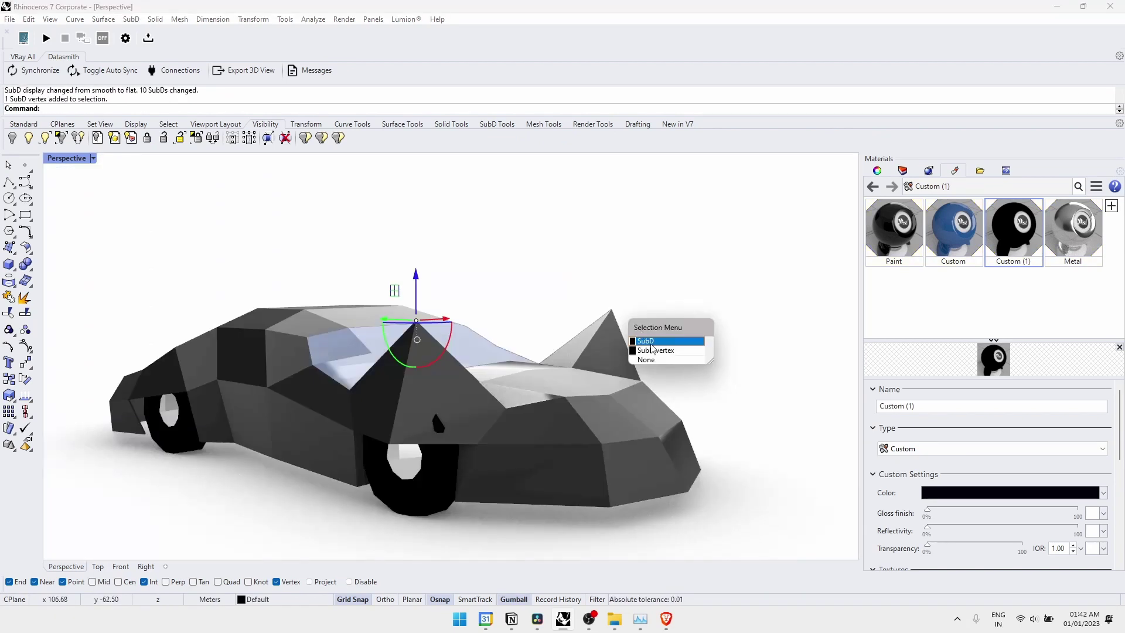
{"action": "left_click", "coordinate": [655, 350]}
{"action": "left_click_drag", "start_coordinate": [529, 275], "coordinate": [527, 295]}
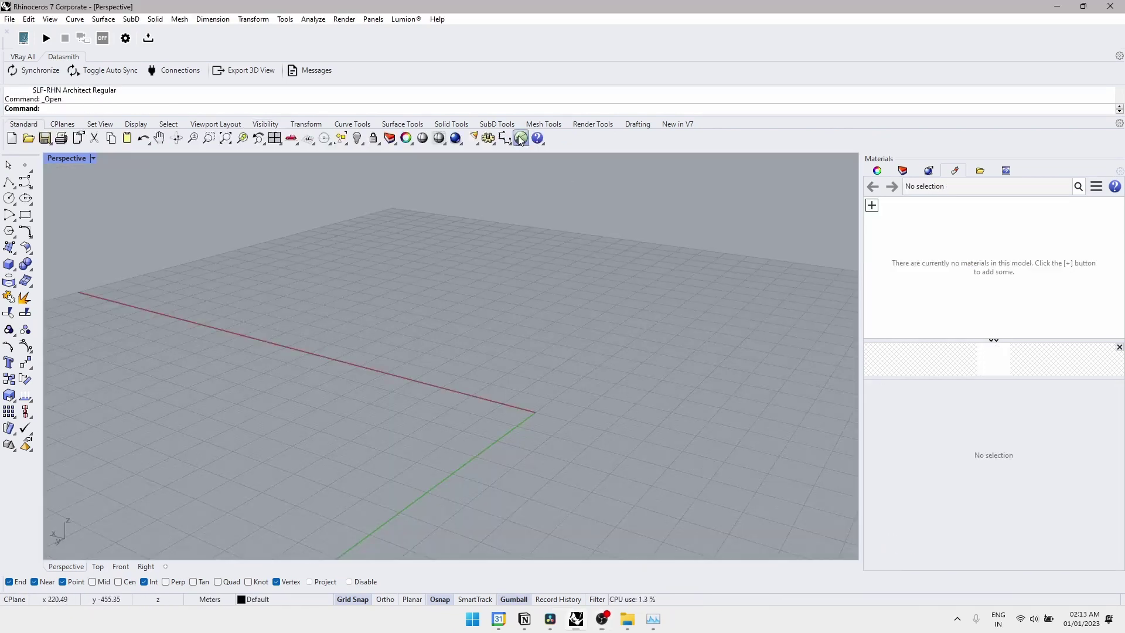
Launch Grasshopper and view the Loong structure canopy in Rendered mode from a low angle
{"action": "left_click", "coordinate": [521, 139]}
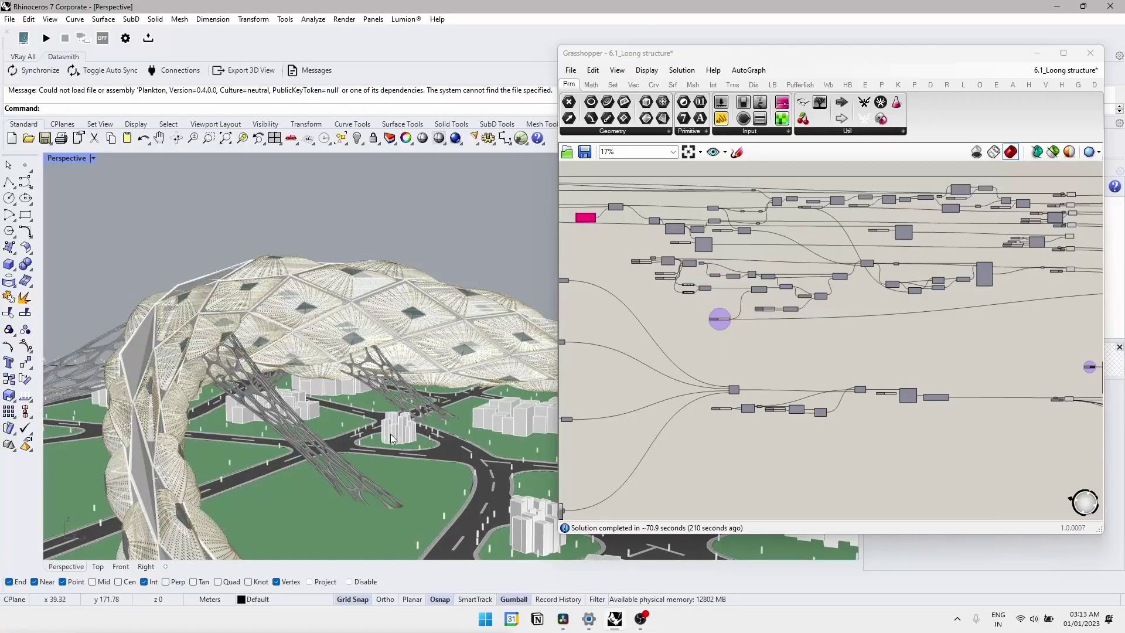
{"action": "right_click_drag", "start_coordinate": [392, 439], "coordinate": [282, 384]}
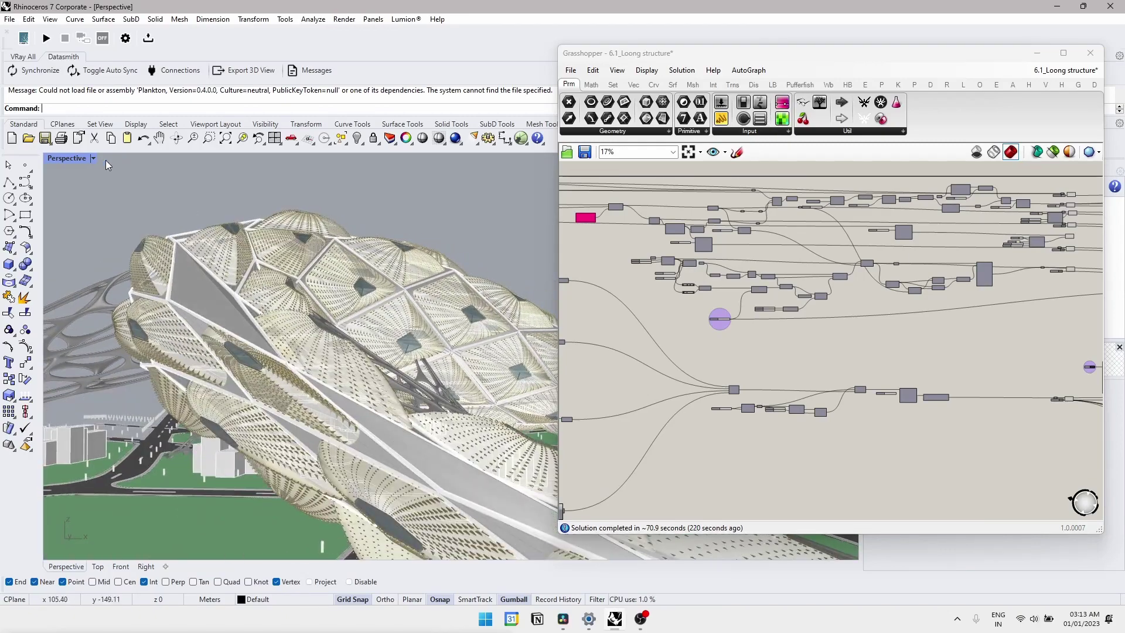
{"action": "left_click", "coordinate": [92, 158]}
{"action": "left_click", "coordinate": [133, 225]}
{"action": "scroll", "coordinate": [328, 351], "scroll_direction": "down", "scroll_amount": 5}
{"action": "right_click_drag", "start_coordinate": [410, 411], "coordinate": [434, 410]}
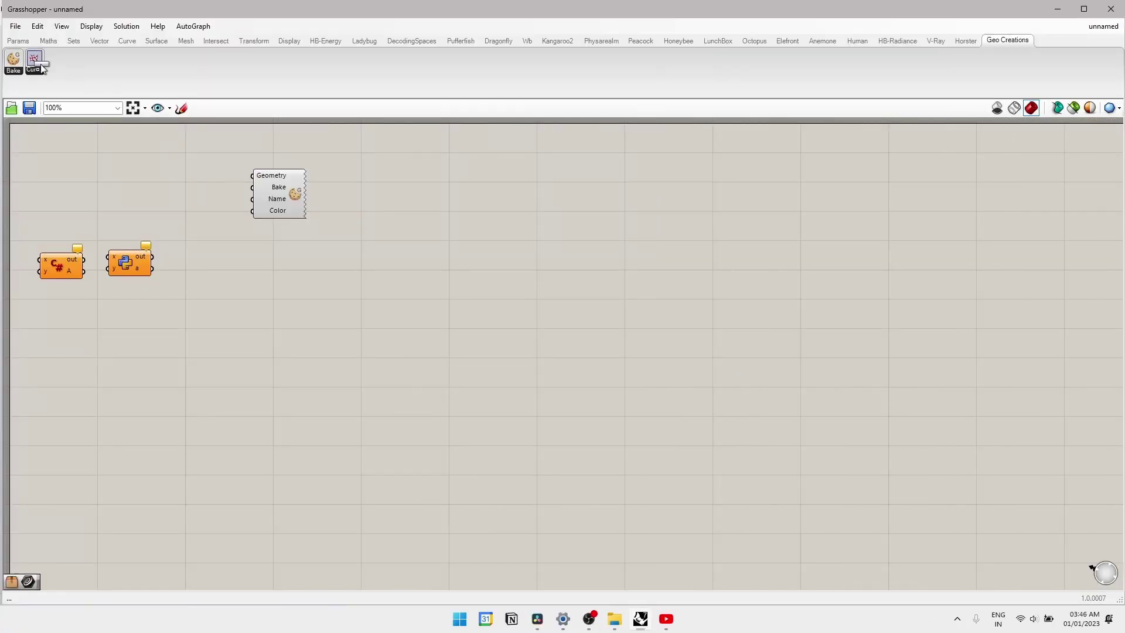
{"action": "left_click", "coordinate": [478, 245]}
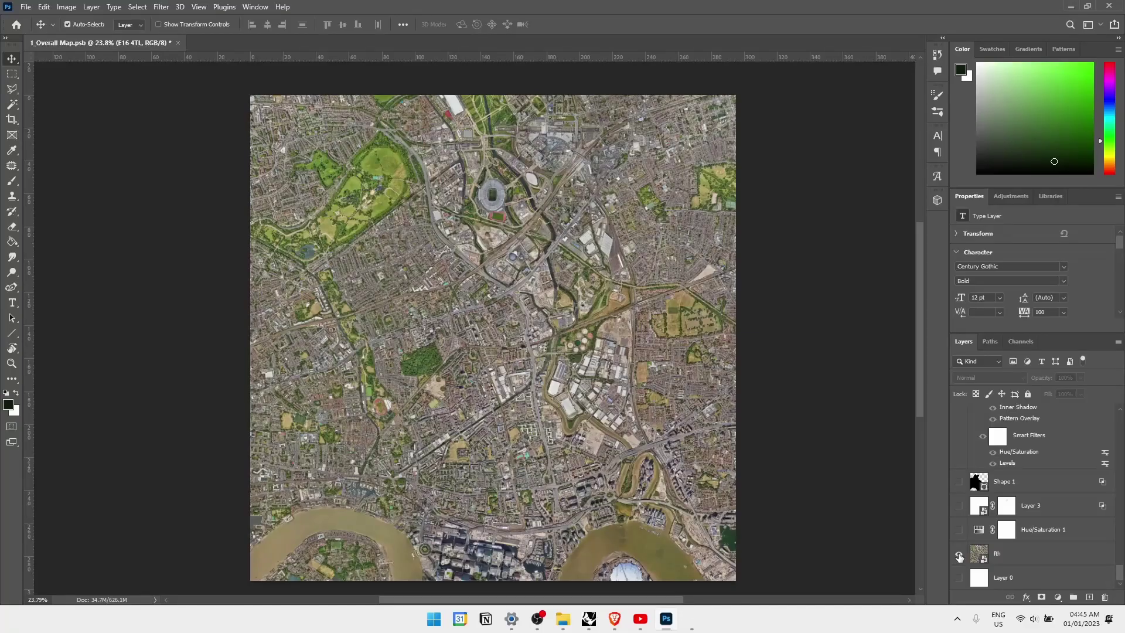
Show the grayscale, white street-line and contour overlays on the overall site map
{"action": "scroll", "coordinate": [961, 540], "scroll_direction": "up", "scroll_amount": 3}
{"action": "left_click", "coordinate": [959, 497]}
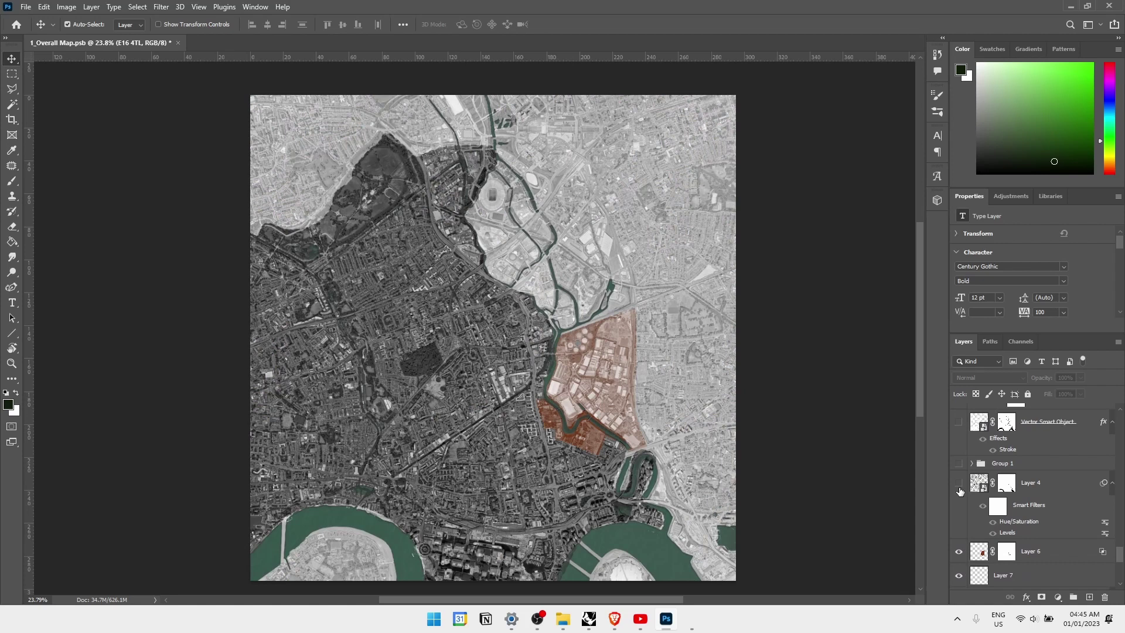
{"action": "scroll", "coordinate": [960, 491], "scroll_direction": "up", "scroll_amount": 3}
{"action": "left_click", "coordinate": [959, 475]}
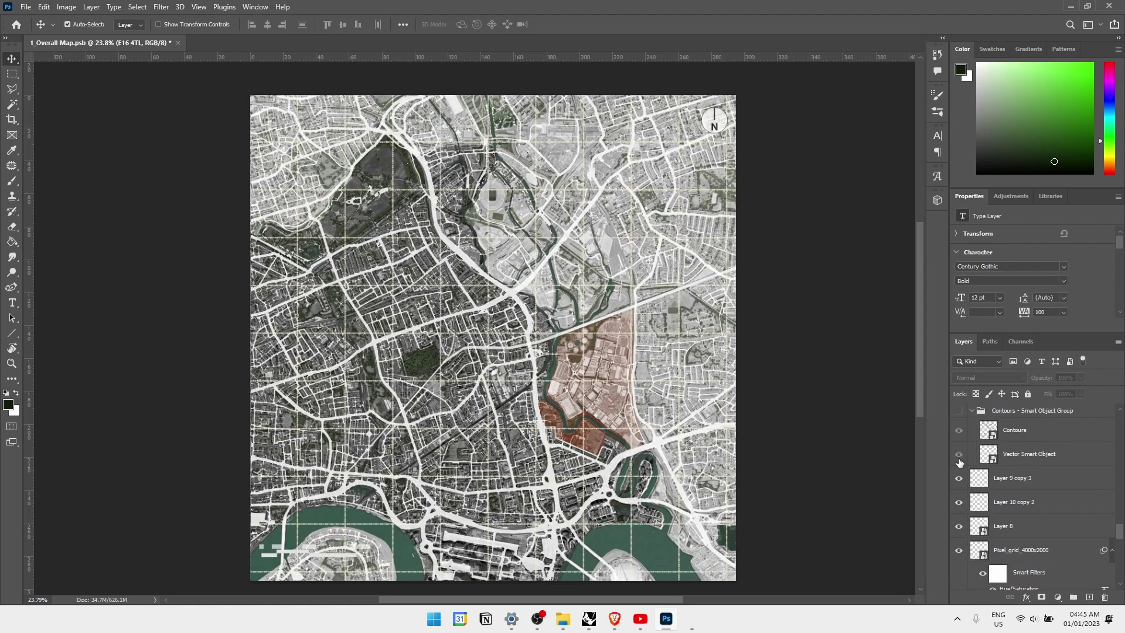
{"action": "scroll", "coordinate": [959, 462], "scroll_direction": "up", "scroll_amount": 1}
{"action": "left_click", "coordinate": [959, 465]}
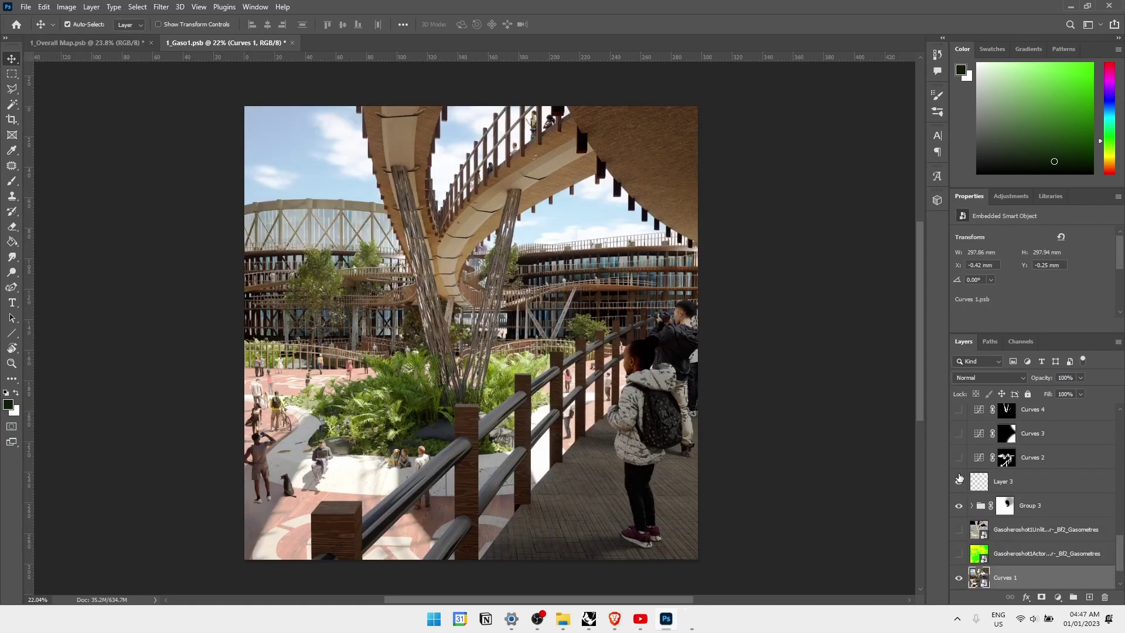
Turn on a layer in 1_Gaso1.psb to add birds to the render's sky
{"action": "scroll", "coordinate": [963, 451], "scroll_direction": "up", "scroll_amount": 5}
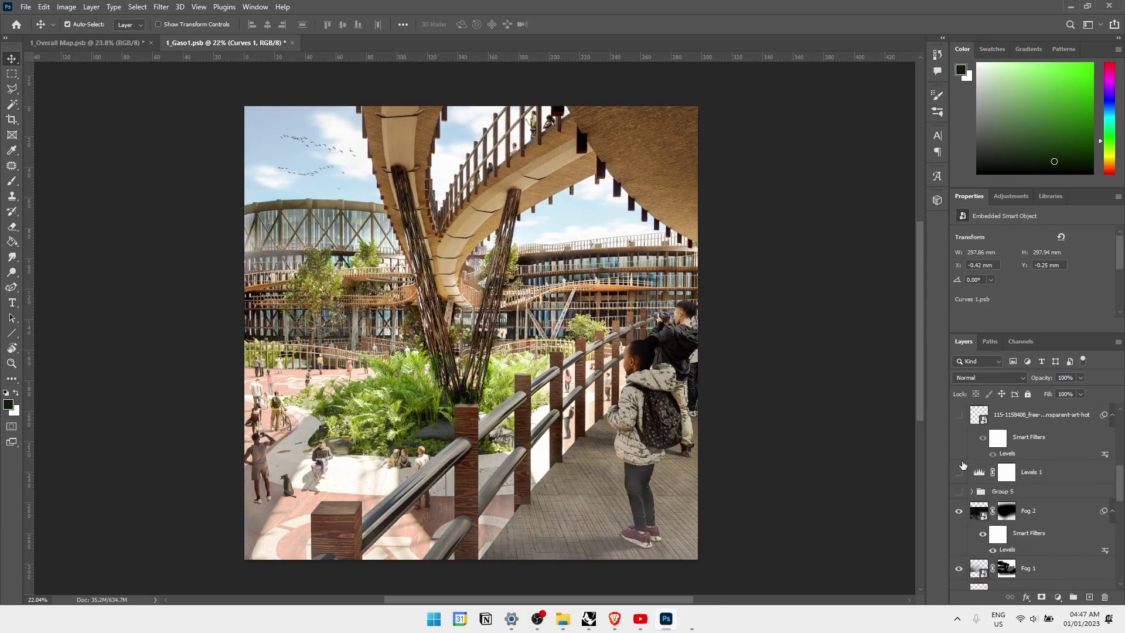
{"action": "left_click", "coordinate": [959, 474]}
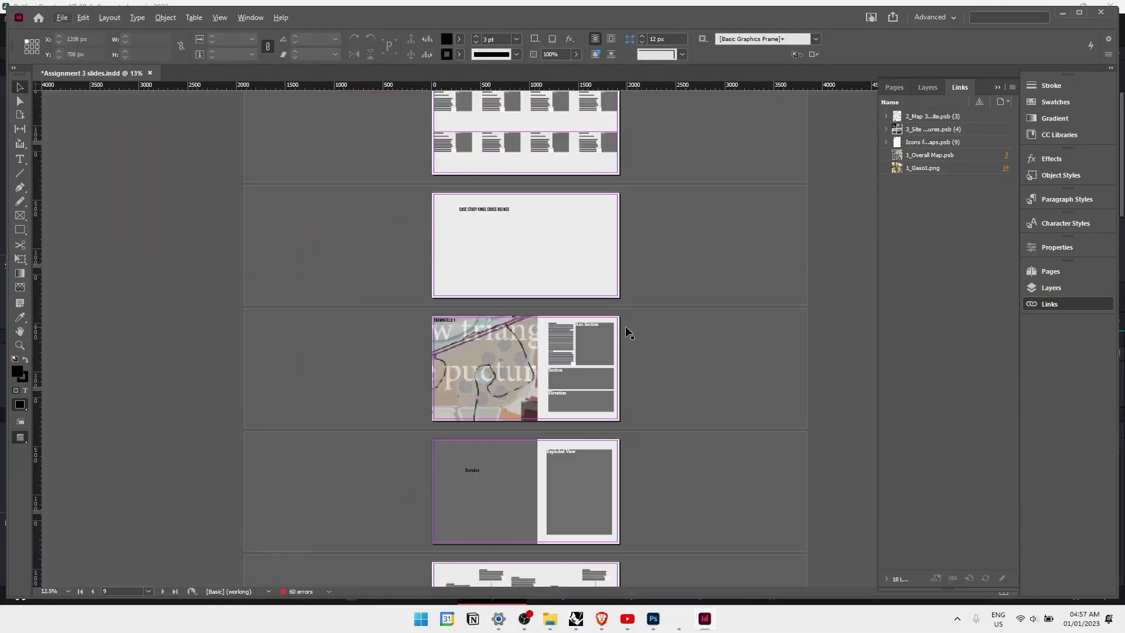
Select the exhibition interior image frame on the right page of the portfolio
{"action": "scroll", "coordinate": [625, 325], "scroll_direction": "up", "scroll_amount": 5}
{"action": "scroll", "coordinate": [691, 382], "scroll_direction": "up", "scroll_amount": 2, "text": "alt"}
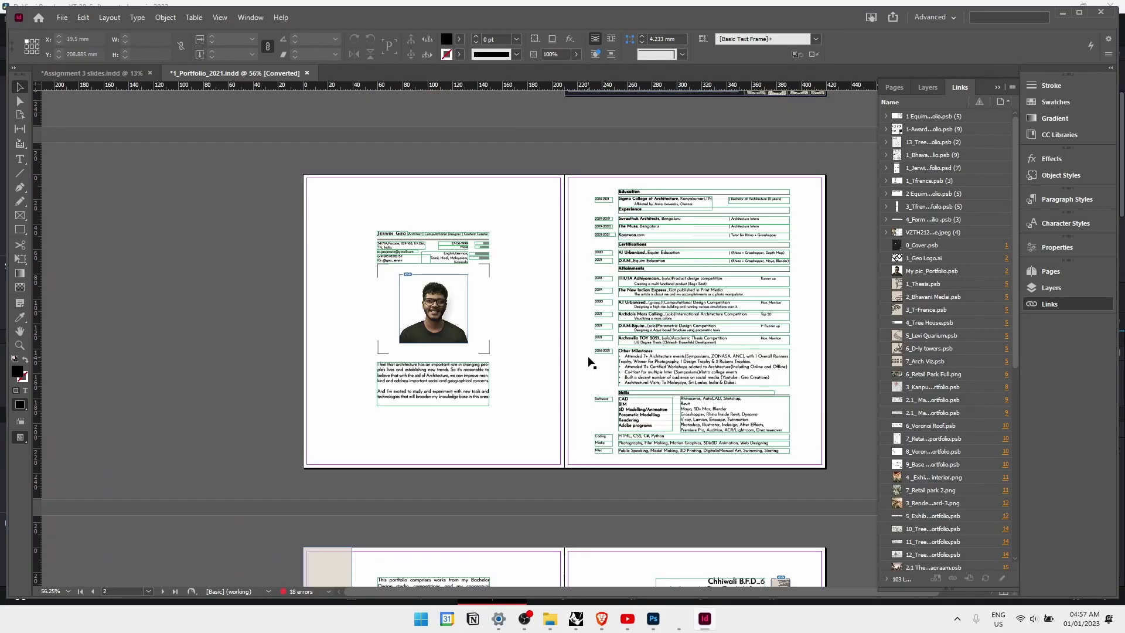
{"action": "scroll", "coordinate": [588, 359], "scroll_direction": "down", "scroll_amount": 20}
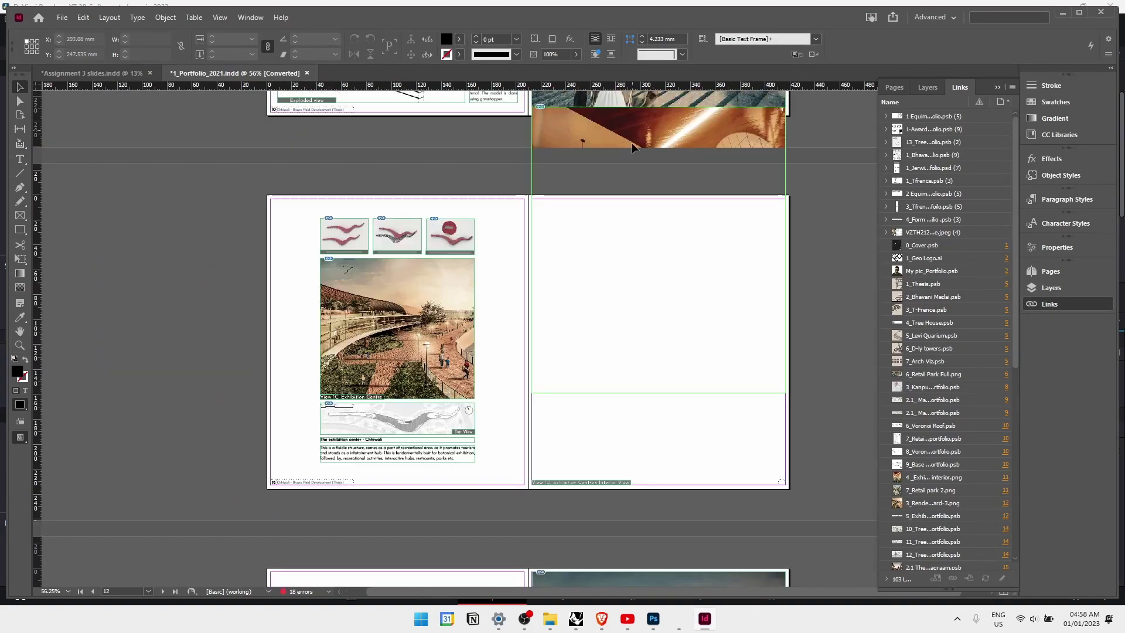
{"action": "left_click", "coordinate": [636, 286]}
{"action": "scroll", "coordinate": [643, 271], "scroll_direction": "down", "scroll_amount": 3}
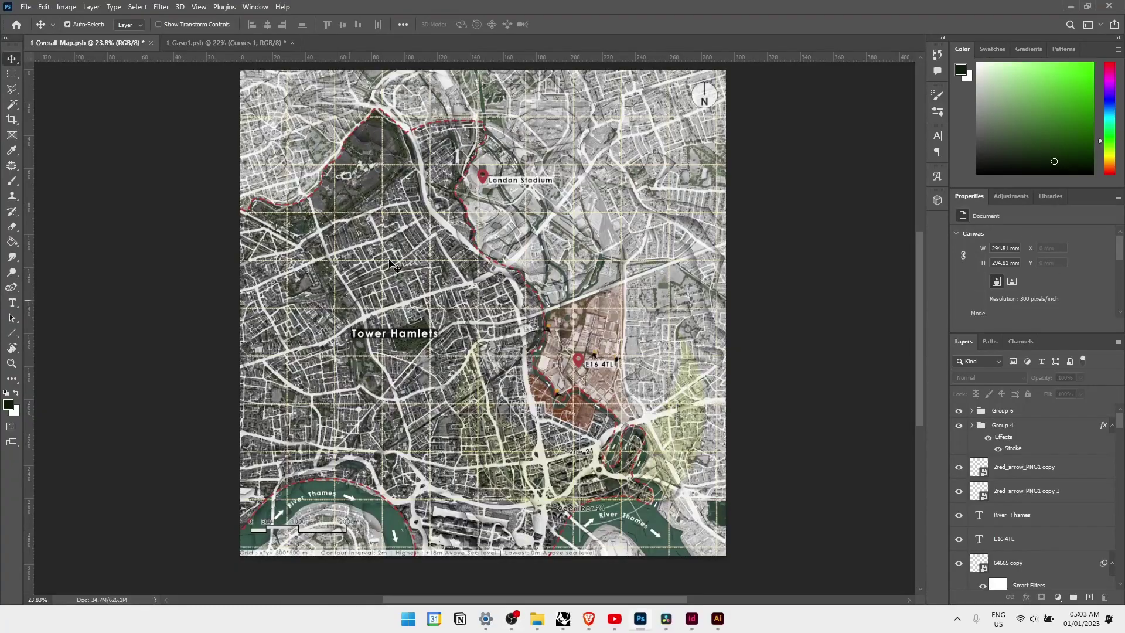
Zoom into the Photoshop map and open its Vector Smart Object in Illustrator
{"action": "scroll", "coordinate": [391, 265], "scroll_direction": "up", "scroll_amount": 4, "text": "alt"}
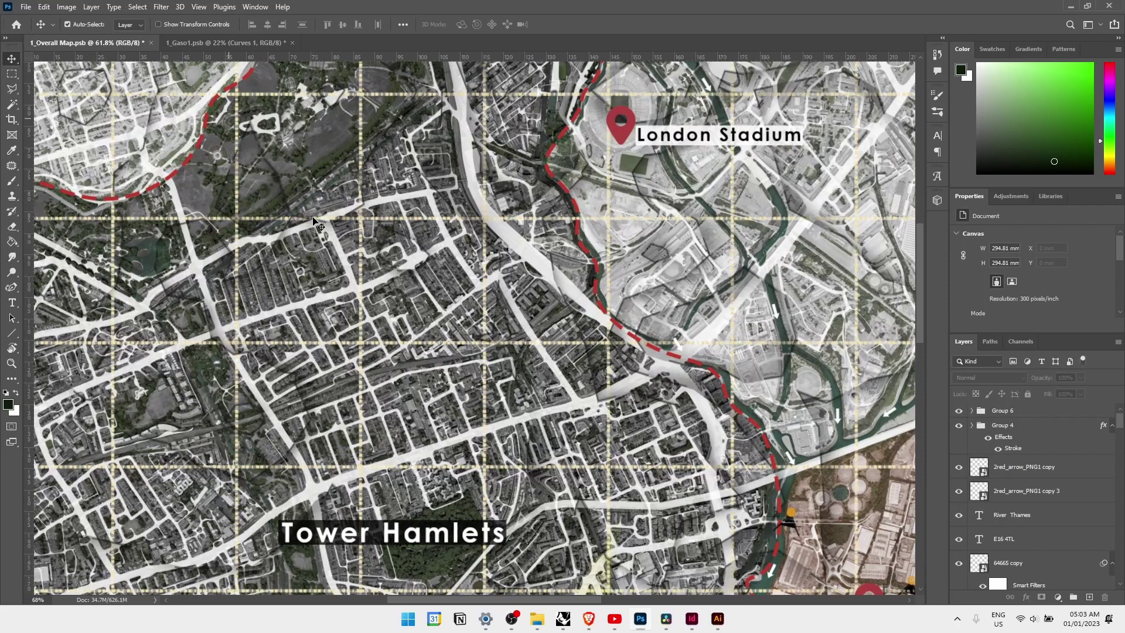
{"action": "scroll", "coordinate": [362, 283], "scroll_direction": "up", "scroll_amount": 4, "text": "alt"}
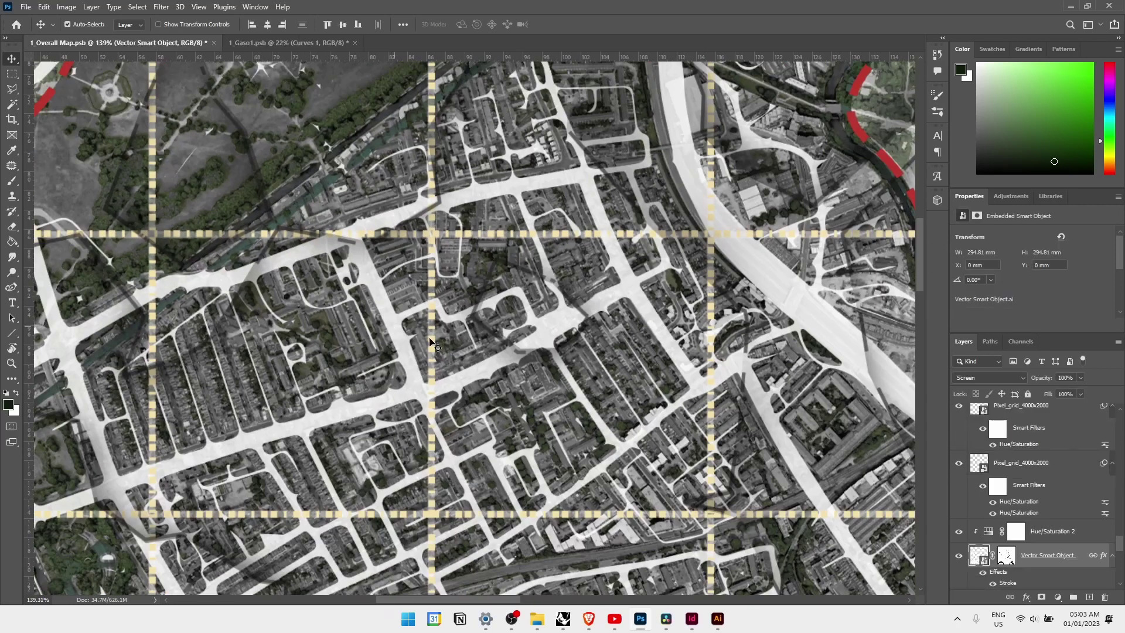
{"action": "double_click", "coordinate": [980, 556]}
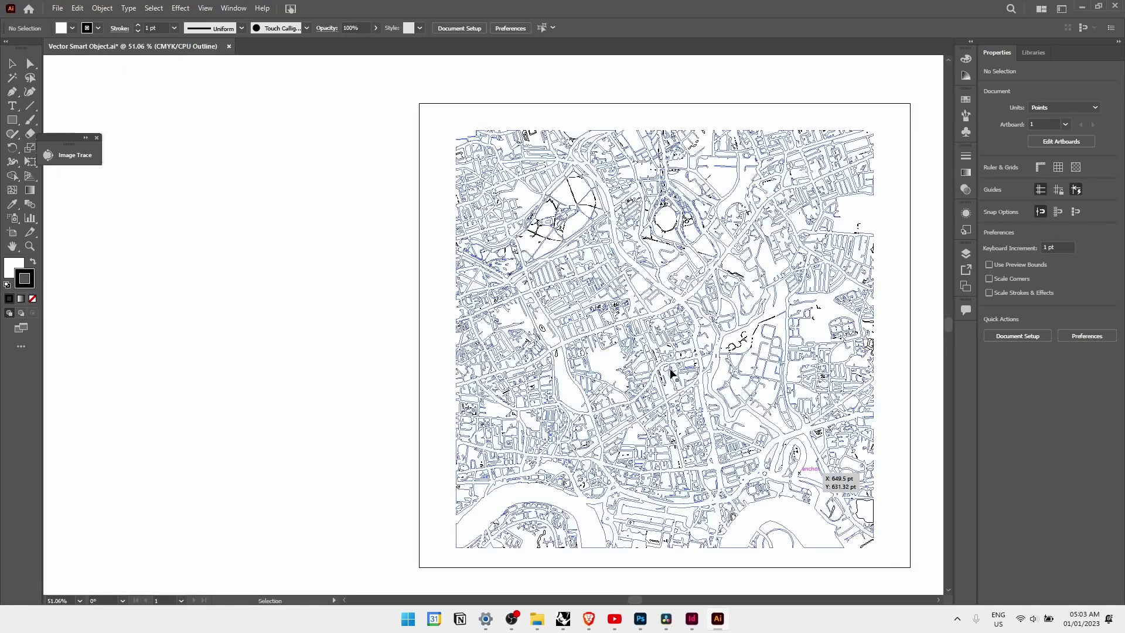
View the traced map in Outline mode and select the artwork and a tiny stray path
{"action": "scroll", "coordinate": [685, 331], "scroll_direction": "up", "scroll_amount": 4, "text": "alt"}
{"action": "scroll", "coordinate": [532, 354], "scroll_direction": "down", "scroll_amount": 4, "text": "alt"}
{"action": "key", "text": "ctrl+y"}
{"action": "left_click", "coordinate": [532, 353]}
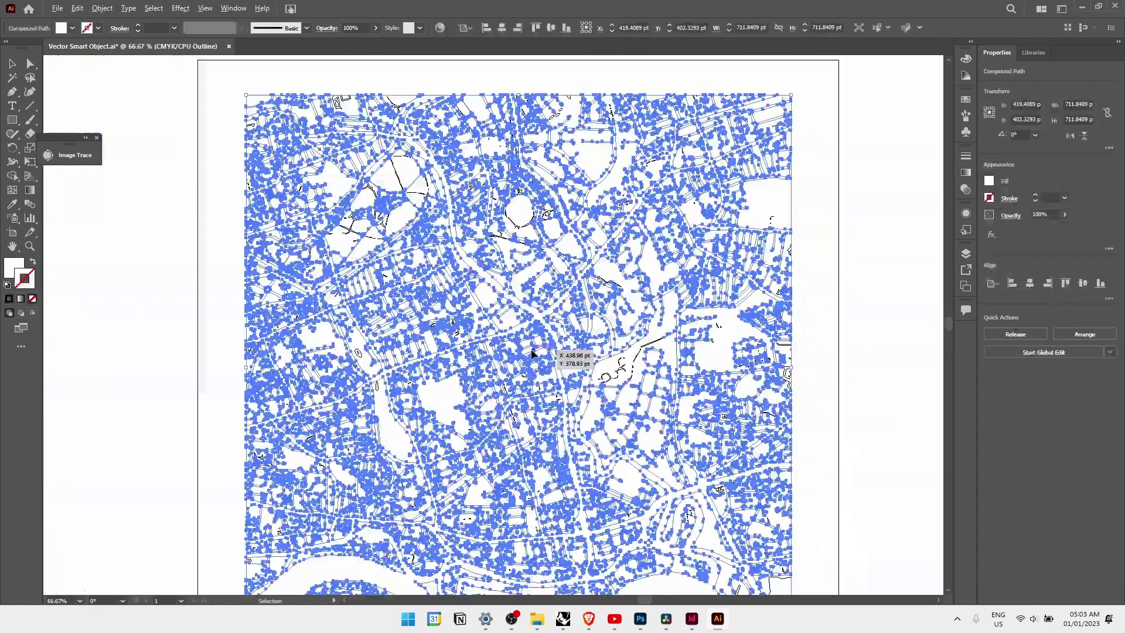
{"action": "scroll", "coordinate": [838, 299], "scroll_direction": "up", "scroll_amount": 1, "text": "alt"}
{"action": "left_click", "coordinate": [649, 361]}
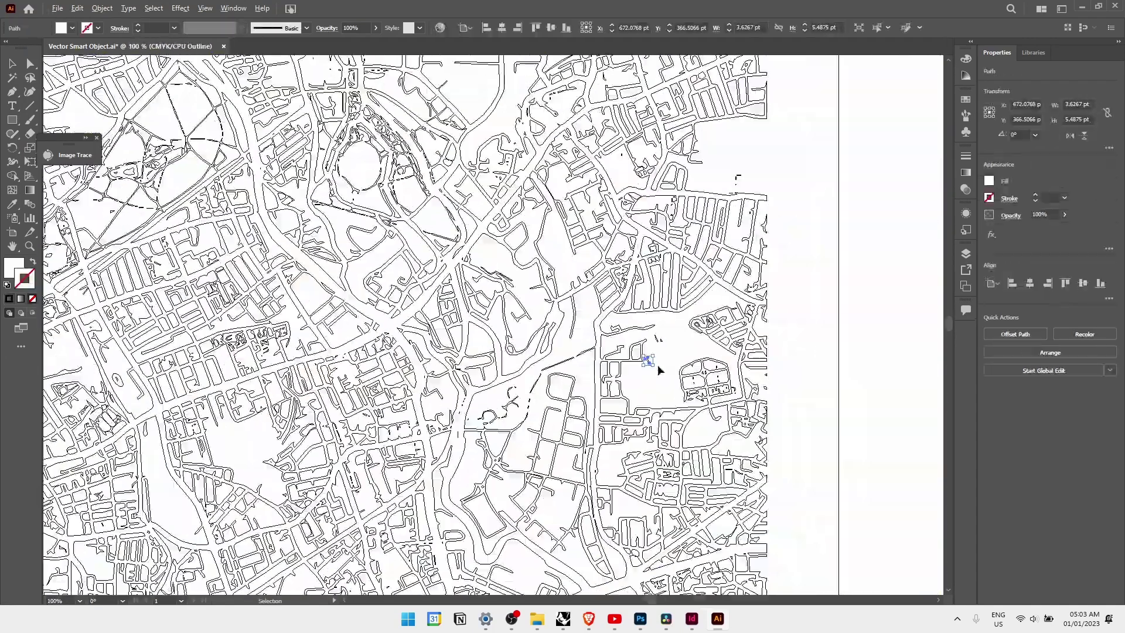
Set the selected Pixel_grid dashed line's stroke weight to 100 pt
{"action": "key", "text": "alt+Tab"}
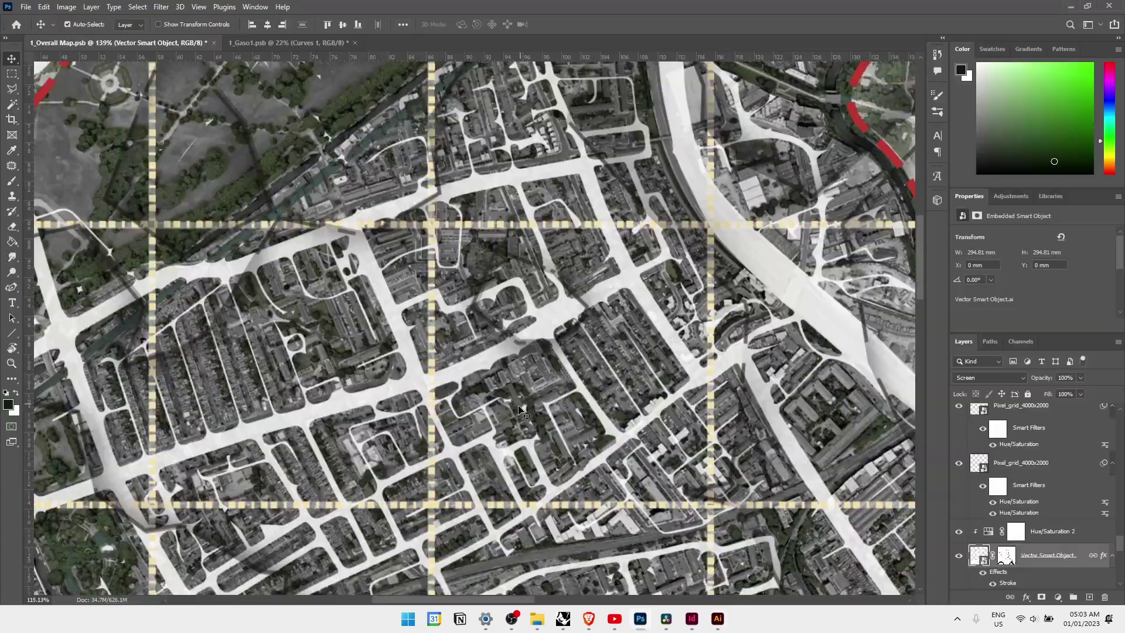
{"action": "scroll", "coordinate": [518, 410], "scroll_direction": "down", "scroll_amount": 3, "text": "alt"}
{"action": "scroll", "coordinate": [518, 410], "scroll_direction": "up", "scroll_amount": 2, "text": "alt"}
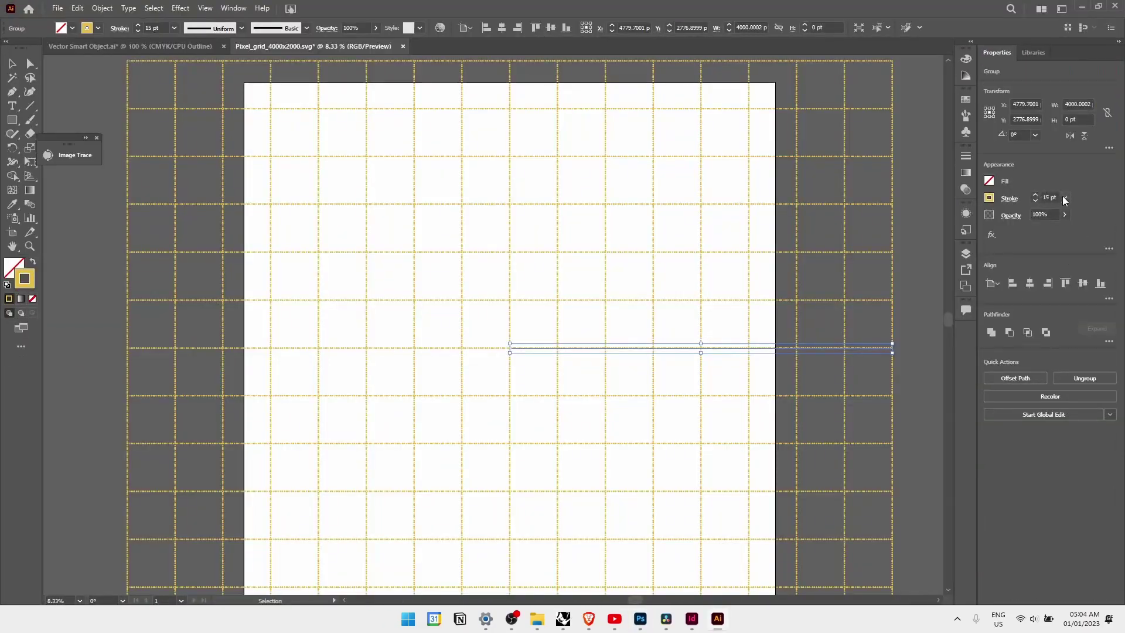
{"action": "left_click", "coordinate": [1085, 480]}
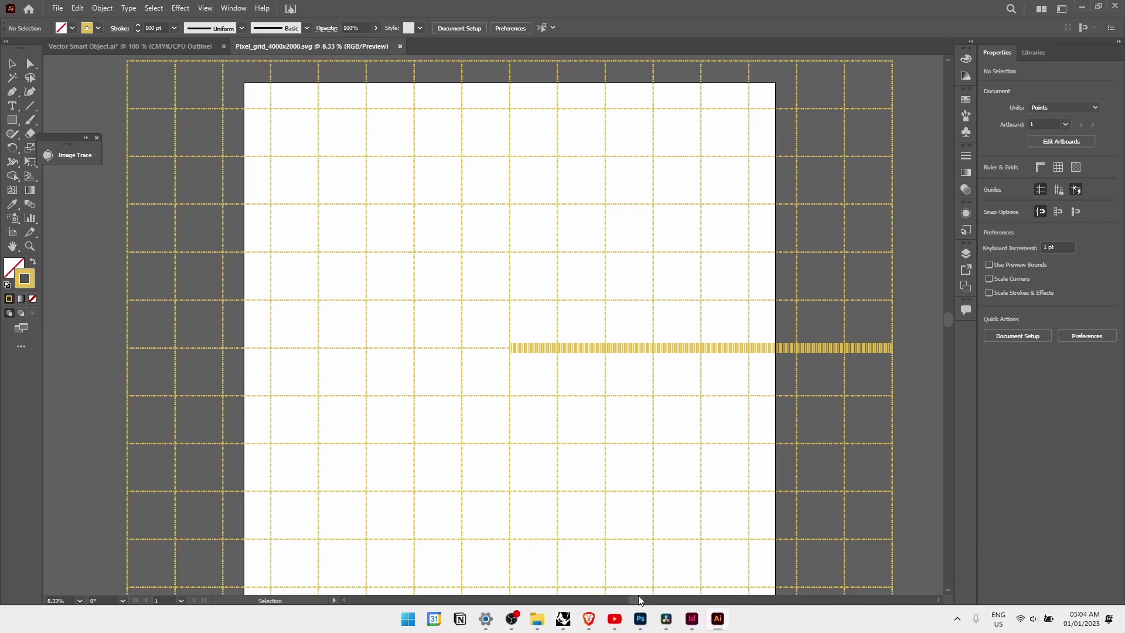
{"action": "left_click", "coordinate": [640, 619]}
Show the grayscale adjustment, colour overlays, white roads and grid layers over the aerial
{"action": "scroll", "coordinate": [591, 474], "scroll_direction": "down", "scroll_amount": 3, "text": "alt"}
{"action": "scroll", "coordinate": [590, 474], "scroll_direction": "up", "scroll_amount": 5, "text": "alt"}
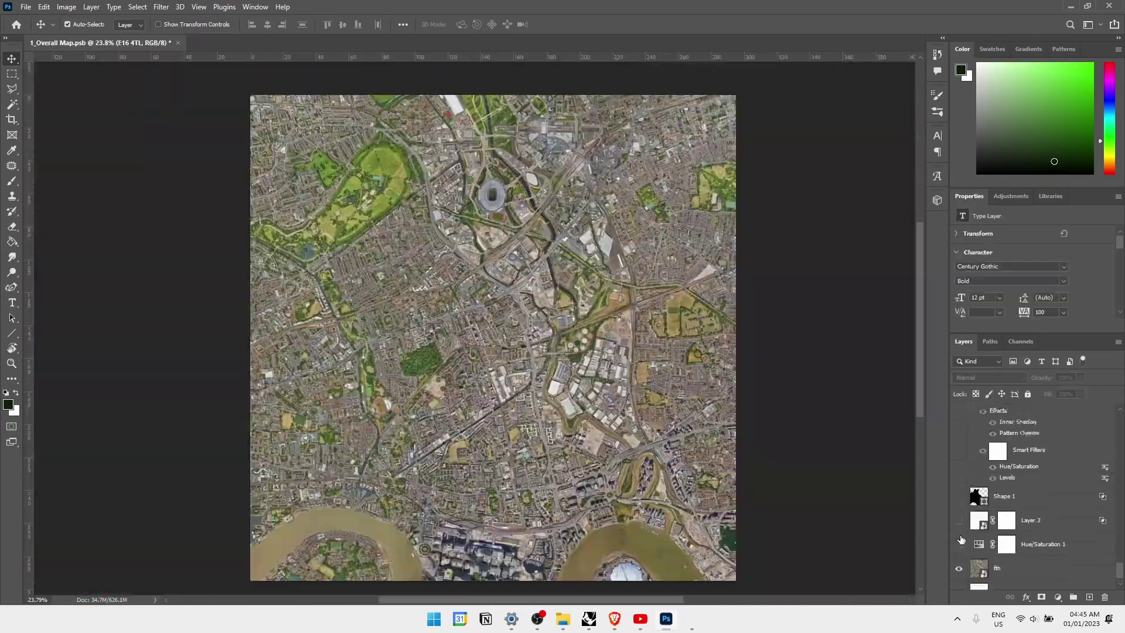
{"action": "left_click", "coordinate": [959, 474]}
{"action": "left_click", "coordinate": [960, 474]}
{"action": "scroll", "coordinate": [959, 471], "scroll_direction": "up", "scroll_amount": 3}
{"action": "left_click", "coordinate": [960, 471]}
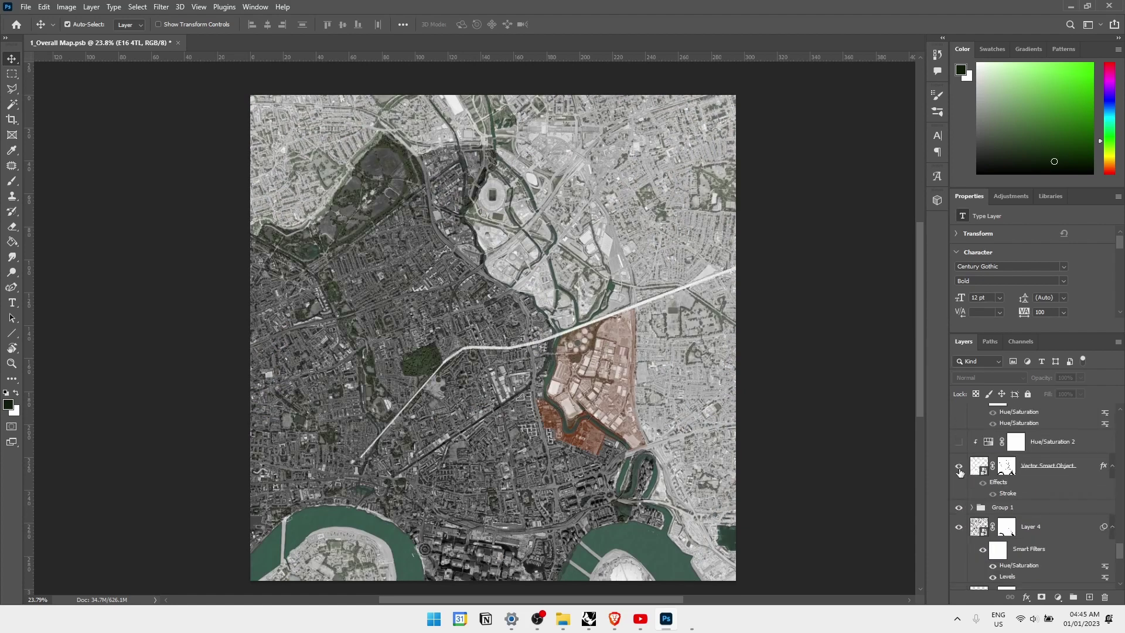
{"action": "left_click", "coordinate": [959, 470]}
{"action": "left_click", "coordinate": [959, 469]}
Show the Vector Smart Object roads, overlays, top white strip and red arrows, then revert the grid line to 15 pt
{"action": "left_click", "coordinate": [959, 460]}
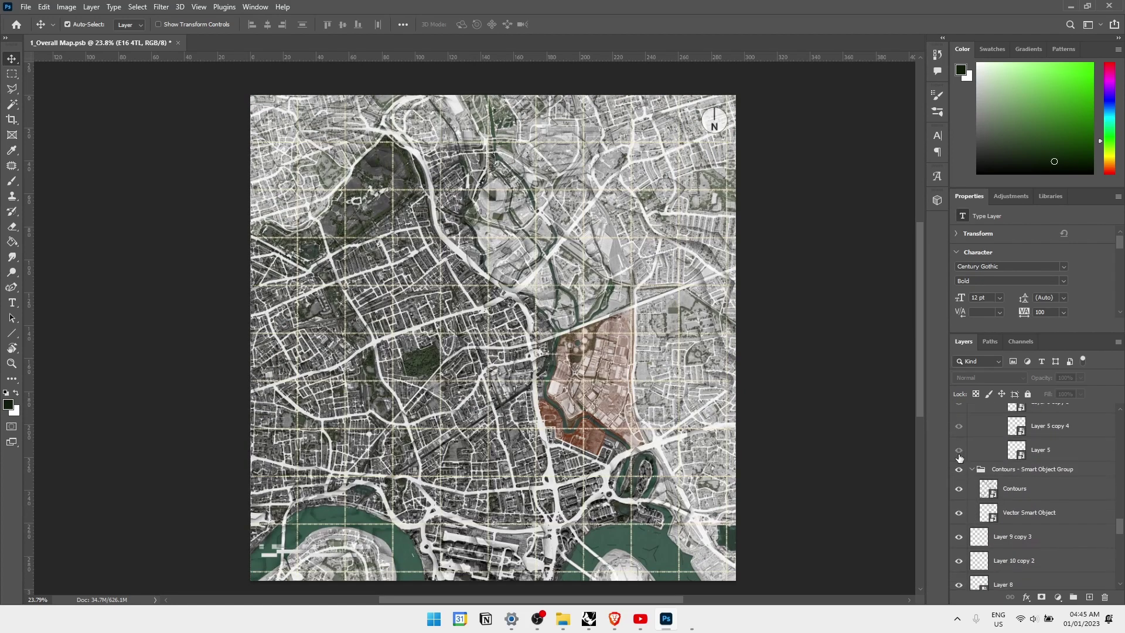
{"action": "scroll", "coordinate": [959, 460], "scroll_direction": "up", "scroll_amount": 3}
{"action": "left_click", "coordinate": [959, 458]}
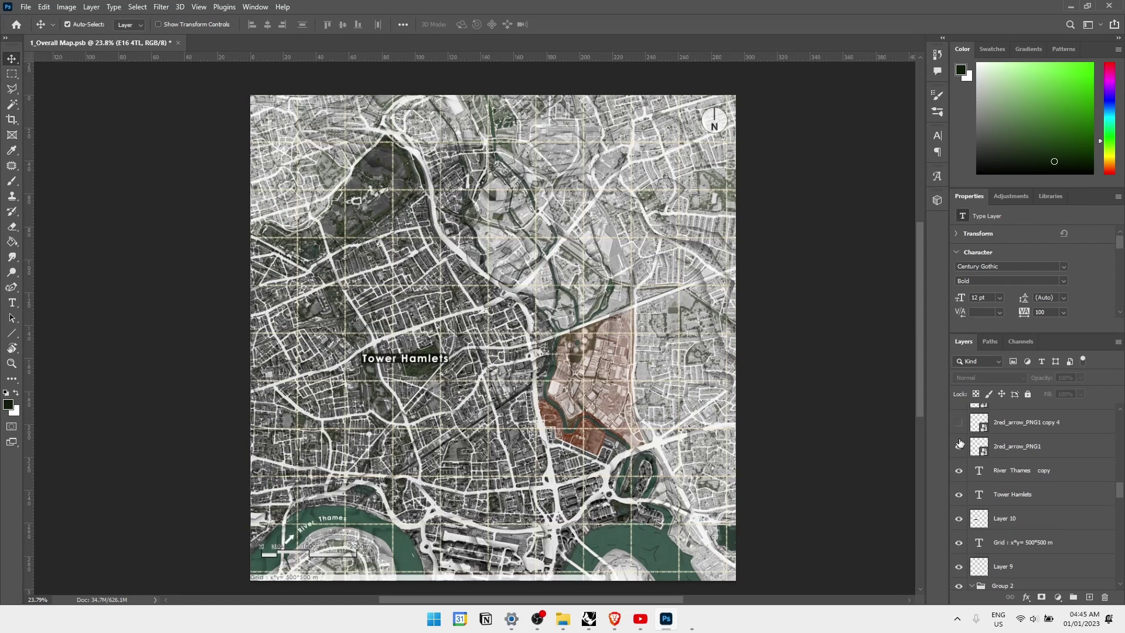
{"action": "left_click", "coordinate": [961, 408]}
{"action": "scroll", "coordinate": [960, 413], "scroll_direction": "up", "scroll_amount": 3}
{"action": "left_click", "coordinate": [959, 431]}
{"action": "scroll", "coordinate": [960, 433], "scroll_direction": "up", "scroll_amount": 3}
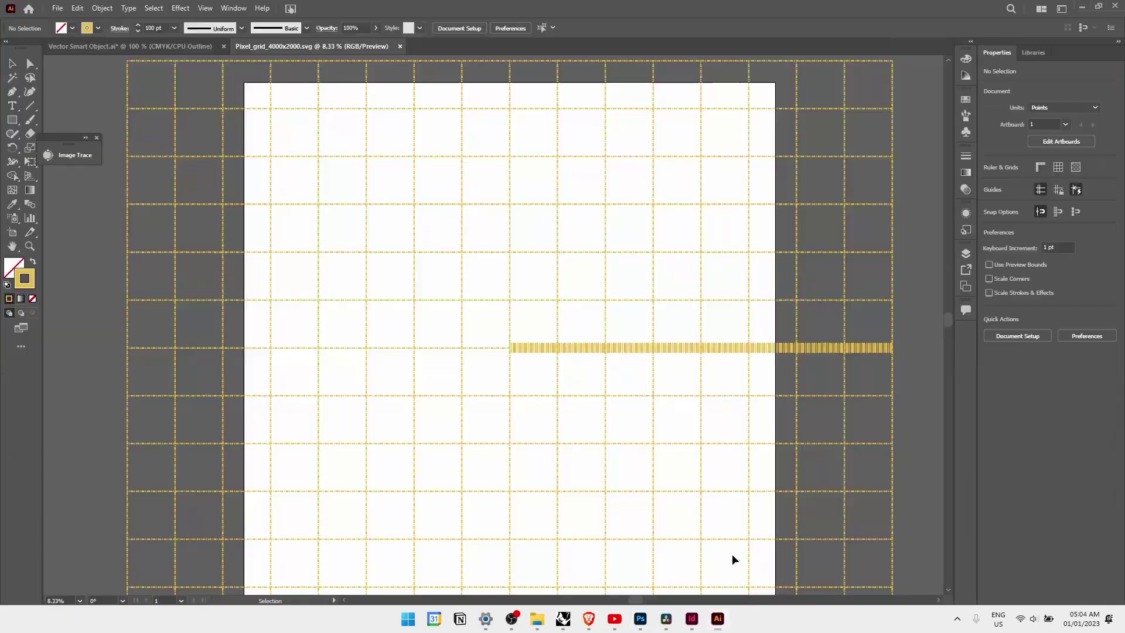
{"action": "key", "text": "ctrl+z"}
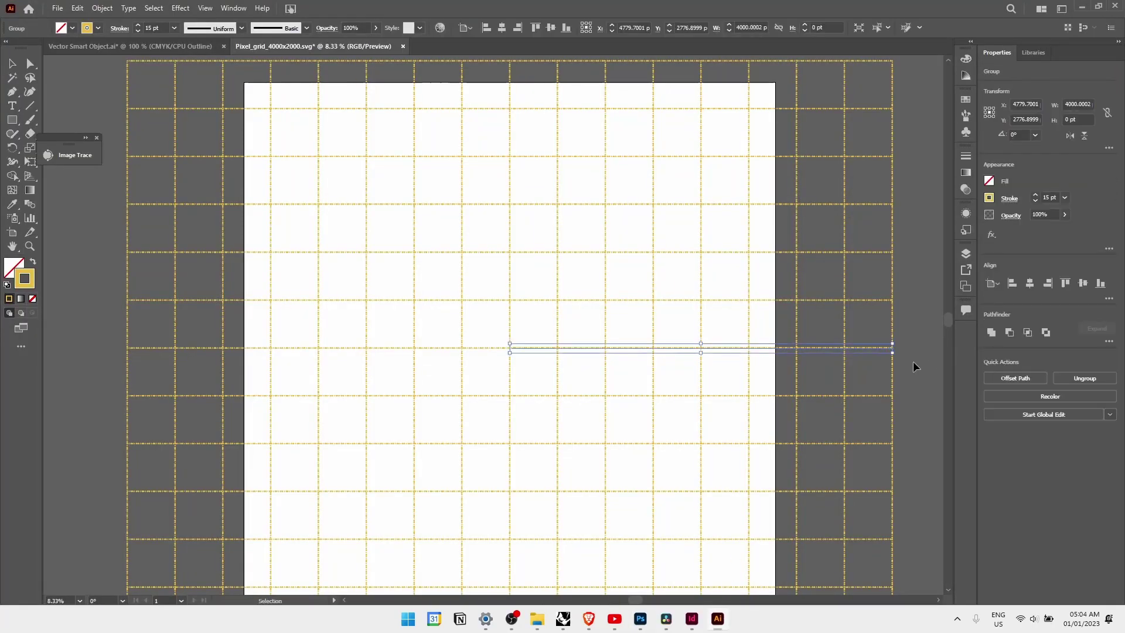
{"action": "left_click", "coordinate": [737, 553]}
Return to the map in Photoshop and zoom out to see the whole site
{"action": "left_click", "coordinate": [641, 619]}
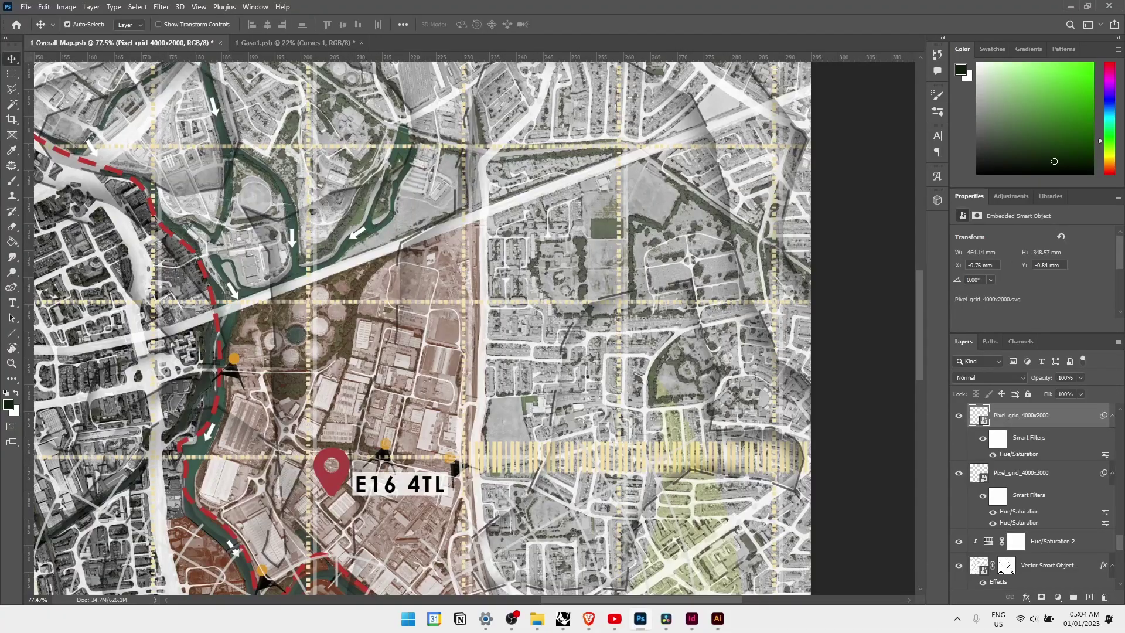
{"action": "scroll", "coordinate": [606, 297], "scroll_direction": "down", "scroll_amount": 5, "text": "alt"}
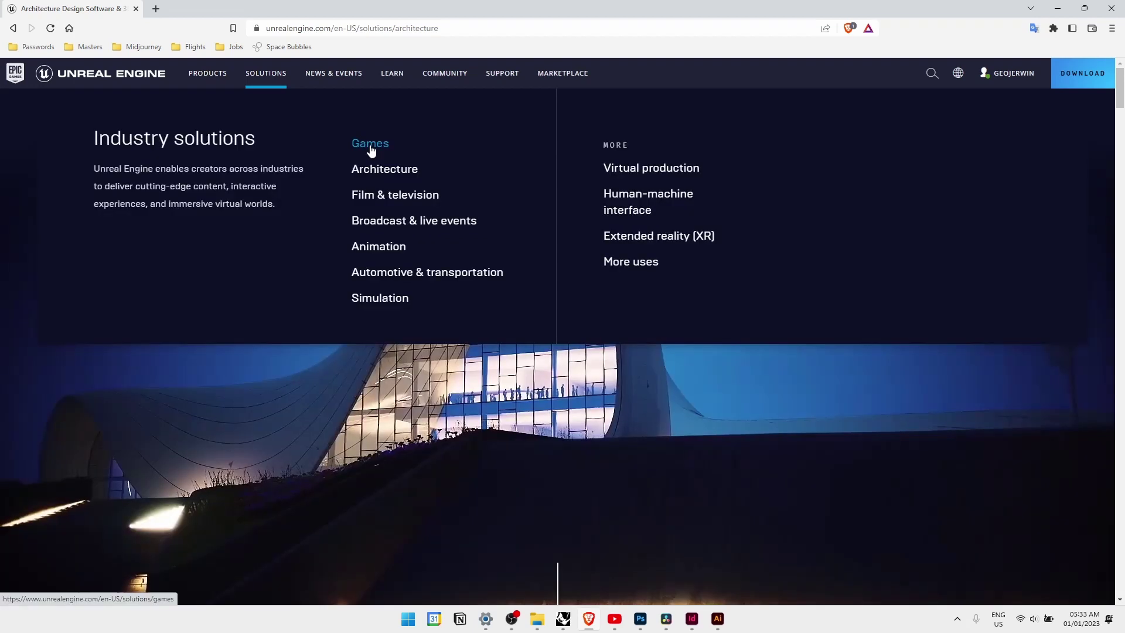
Open the Games solutions page on the Unreal Engine website
{"action": "left_click", "coordinate": [370, 147]}
{"action": "mouse_move", "coordinate": [276, 75]}
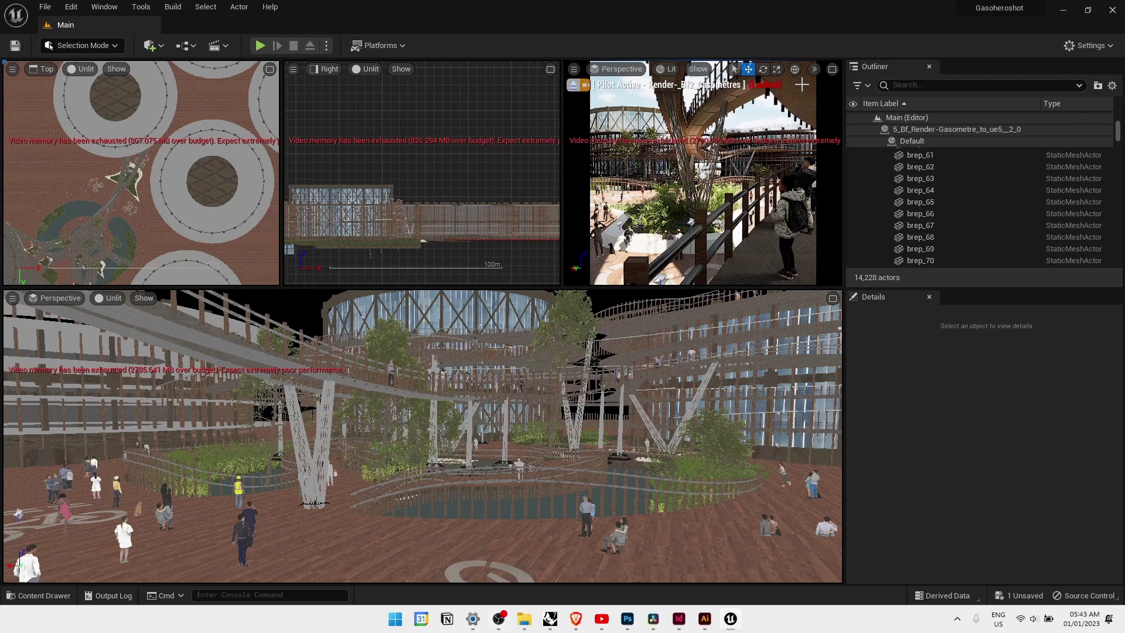
Maximize the bottom Perspective viewport, then open the M_Water_Ocean material graph and zoom and pan around it
{"action": "left_click", "coordinate": [833, 300]}
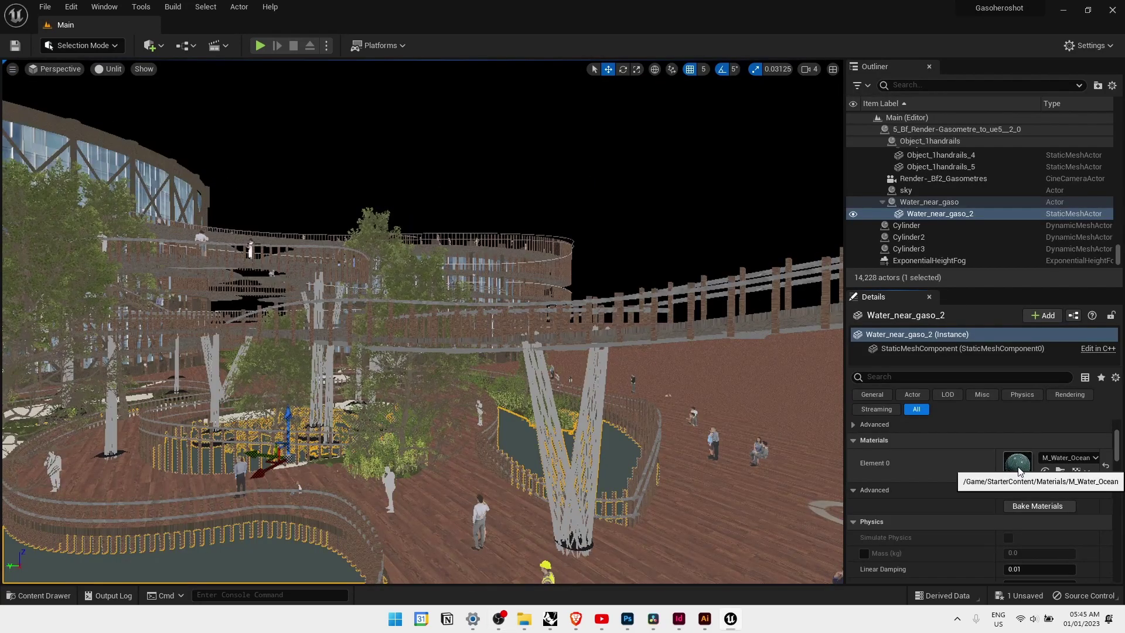
{"action": "double_click", "coordinate": [1019, 463]}
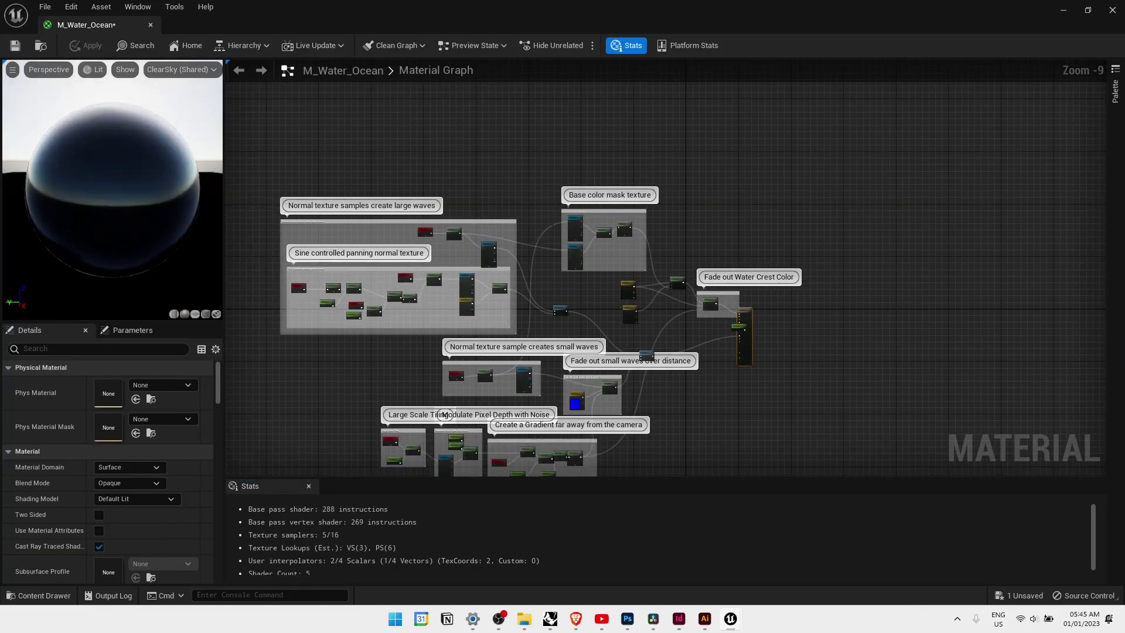
{"action": "scroll", "coordinate": [448, 382], "scroll_direction": "up", "scroll_amount": 3}
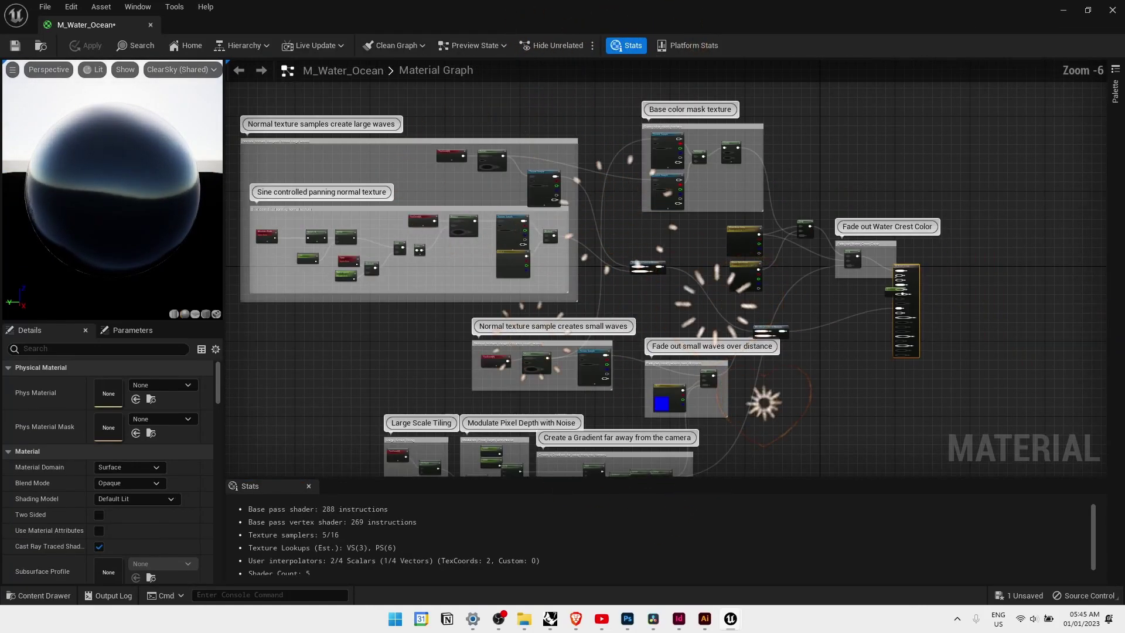
{"action": "scroll", "coordinate": [746, 256], "scroll_direction": "up", "scroll_amount": 3}
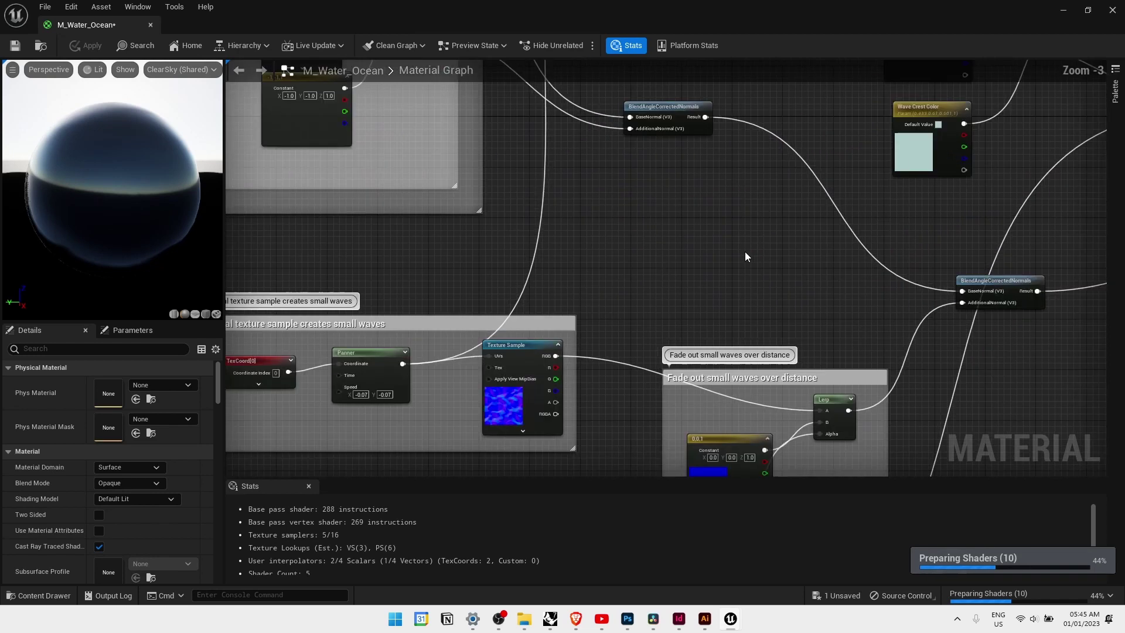
{"action": "scroll", "coordinate": [745, 256], "scroll_direction": "down", "scroll_amount": 2}
{"action": "right_click_drag", "start_coordinate": [746, 256], "coordinate": [666, 234]}
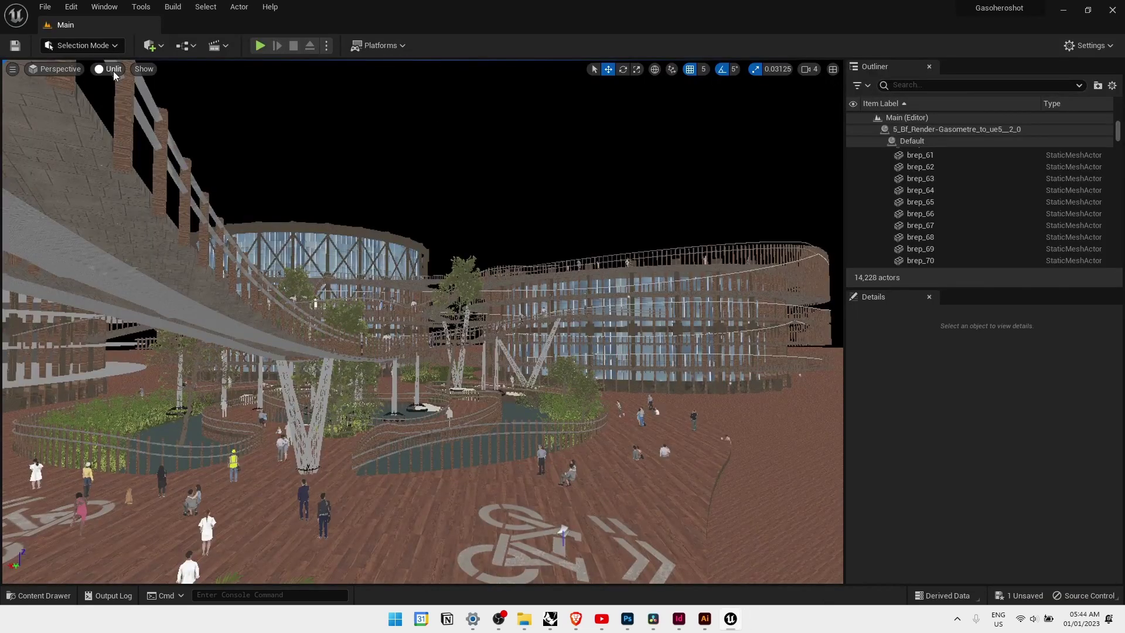
Set the viewport to Unlit and fly the camera up to the curving timber walkways
{"action": "left_click", "coordinate": [113, 72]}
{"action": "left_click", "coordinate": [129, 100]}
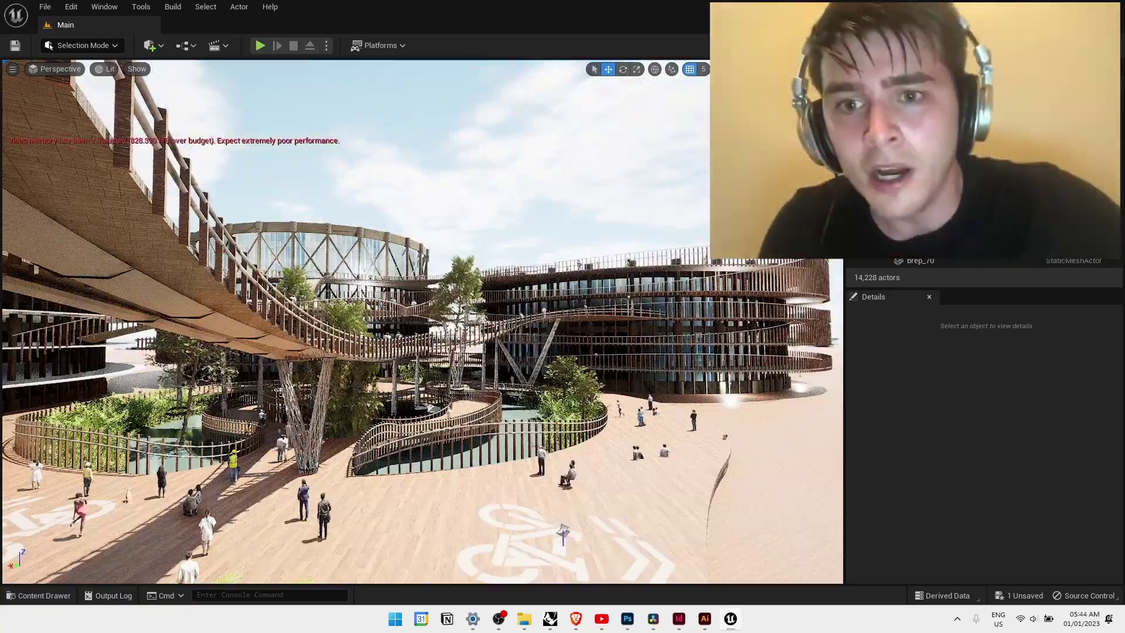
{"action": "mouse_move", "coordinate": [422, 323]}
{"action": "right_mouse_down"}
{"action": "mouse_move", "coordinate": [404, 328]}
{"action": "mouse_move", "coordinate": [422, 304]}
{"action": "right_mouse_up"}
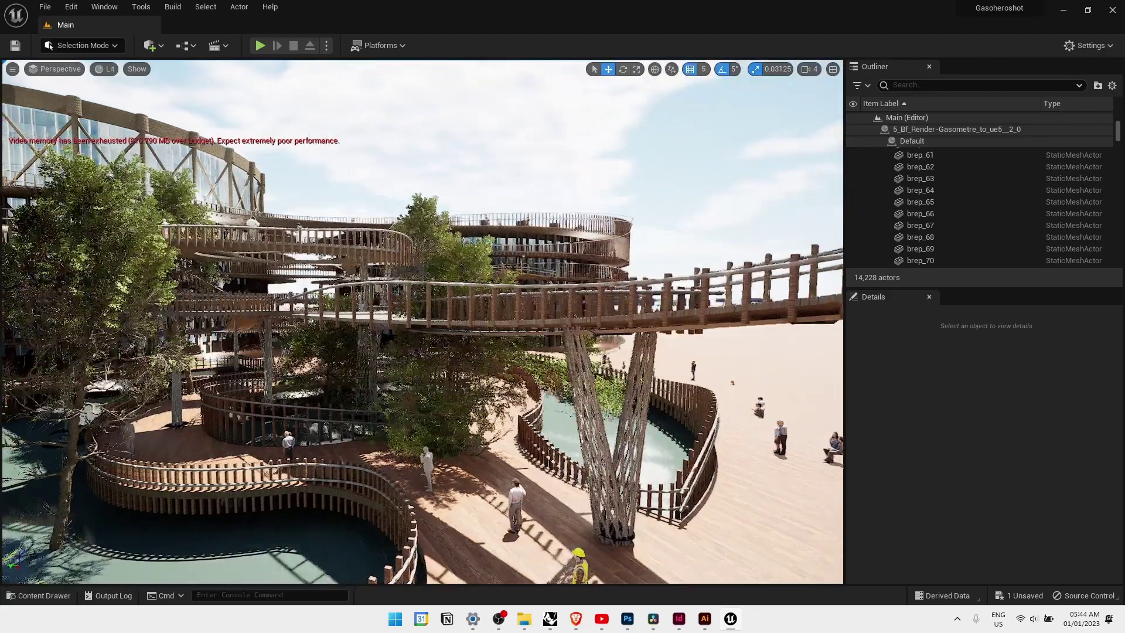
Confirm Unlit rendering and show the TMPosedHumansShoppingPack1 content folder
{"action": "left_click", "coordinate": [106, 69]}
{"action": "left_click", "coordinate": [134, 114]}
{"action": "left_click", "coordinate": [38, 595]}
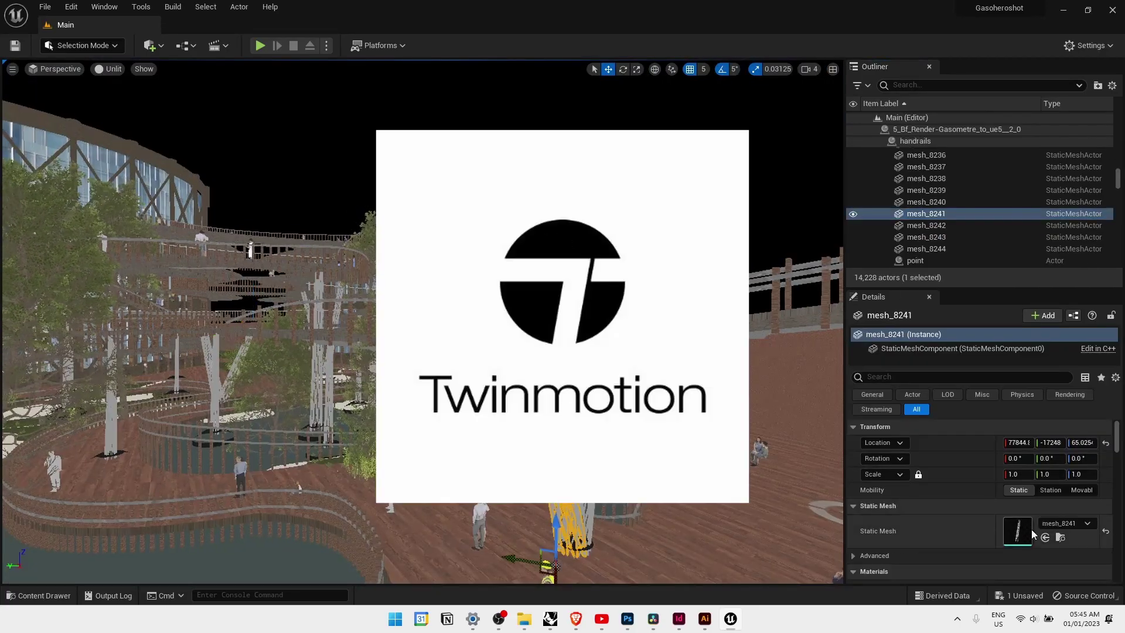
Open the handrail's Element 0 material from the Details panel in the Material Editor
{"action": "scroll", "coordinate": [1026, 498], "scroll_direction": "down", "scroll_amount": 5}
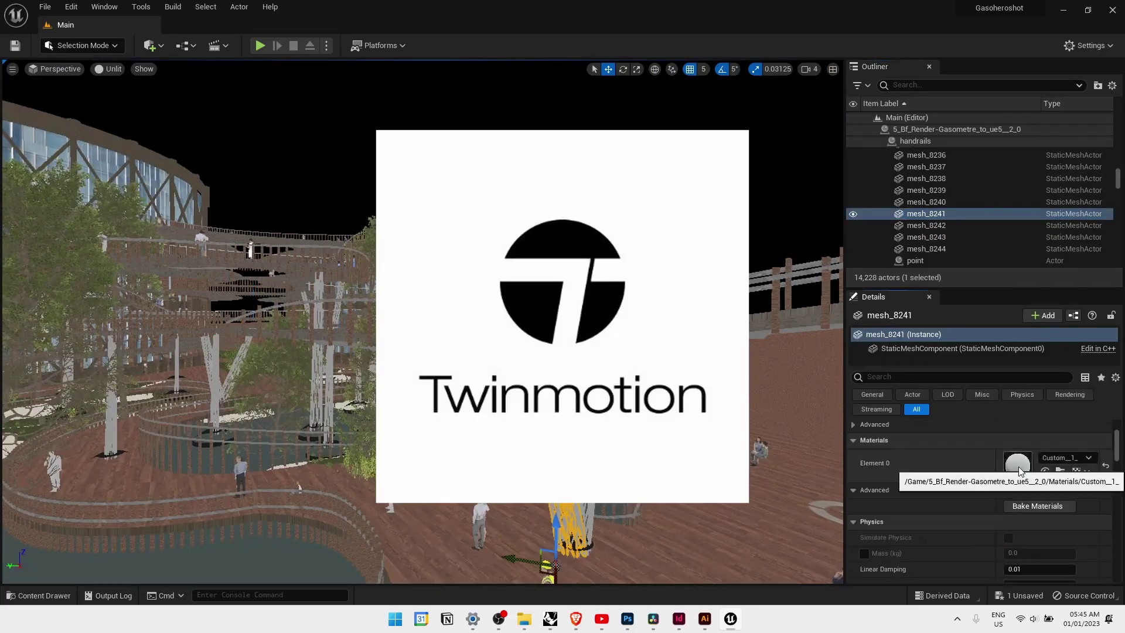
{"action": "double_click", "coordinate": [1018, 465]}
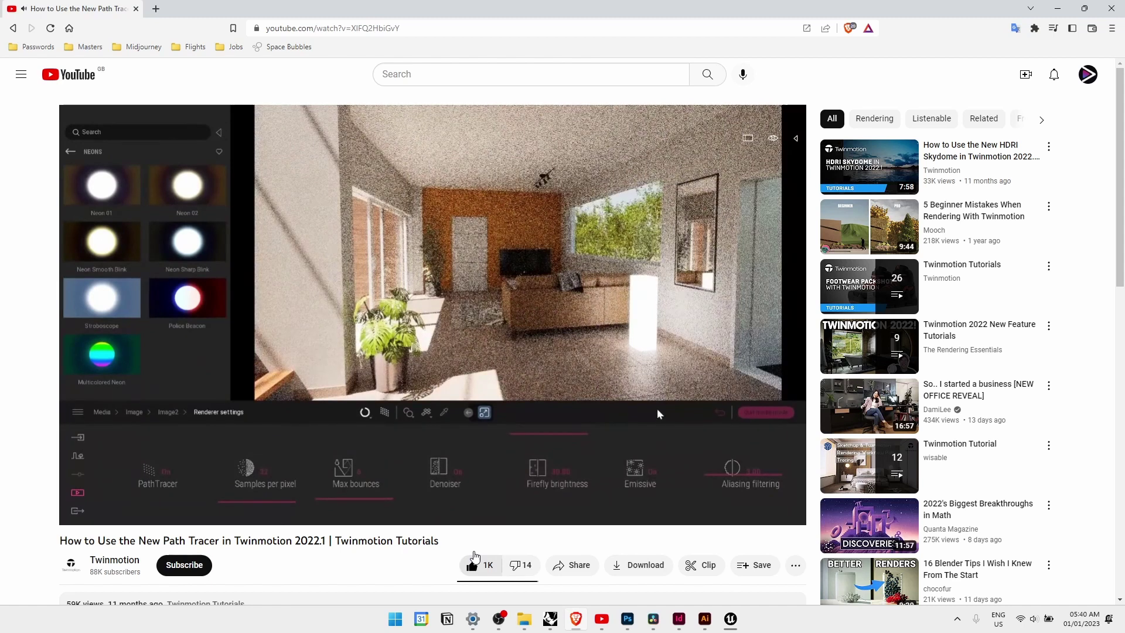
Pause the Twinmotion path tracer tutorial at 11:44
{"action": "key", "text": "k"}
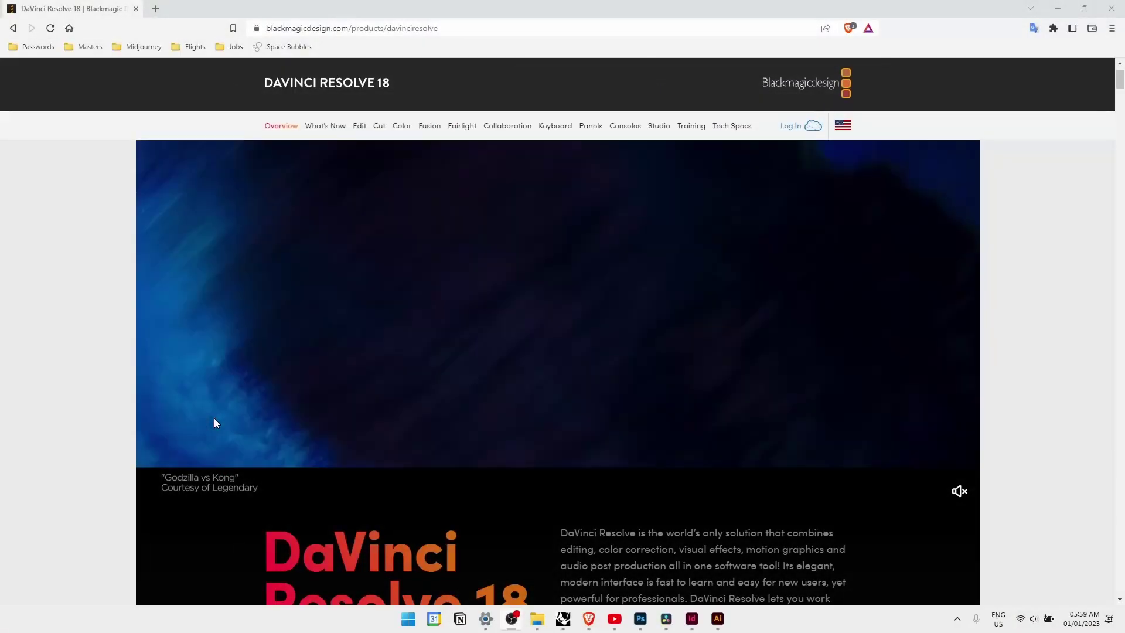
Review the Free Download options for DaVinci Resolve 18, then dismiss them
{"action": "scroll", "coordinate": [214, 423], "scroll_direction": "down", "scroll_amount": 1}
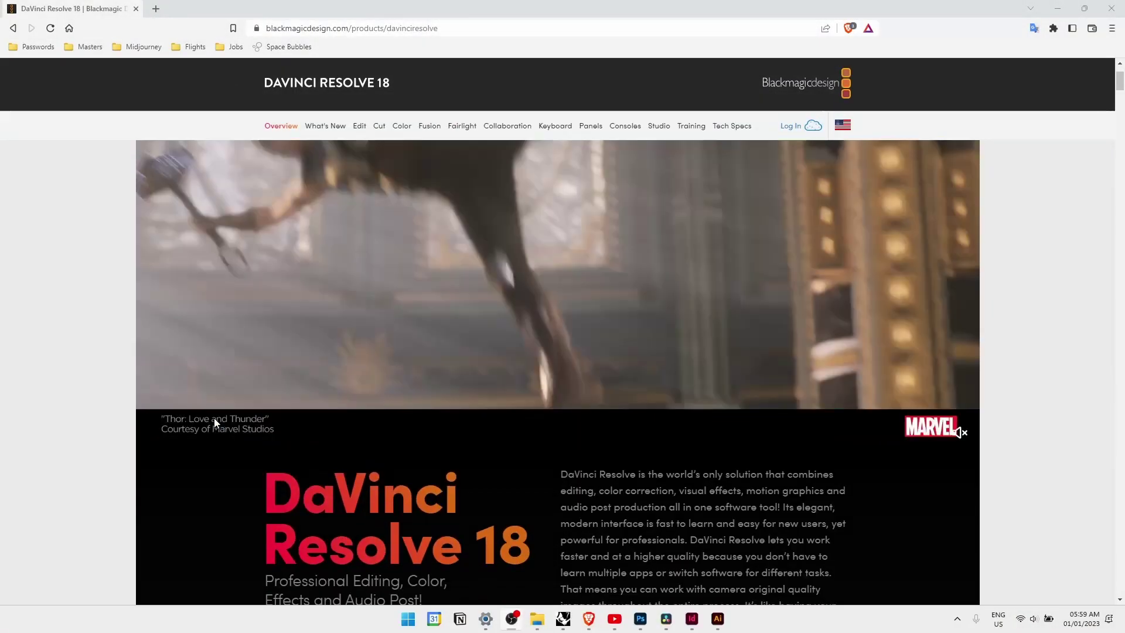
{"action": "scroll", "coordinate": [214, 422], "scroll_direction": "down", "scroll_amount": 4}
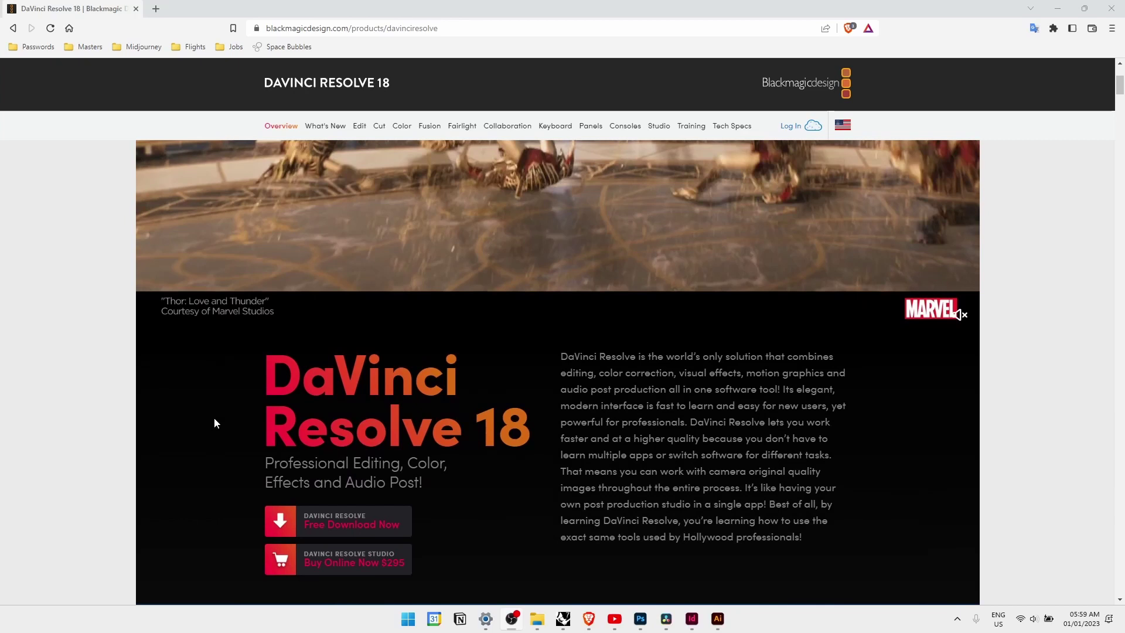
{"action": "scroll", "coordinate": [213, 420], "scroll_direction": "down", "scroll_amount": 2}
{"action": "left_click", "coordinate": [346, 284]}
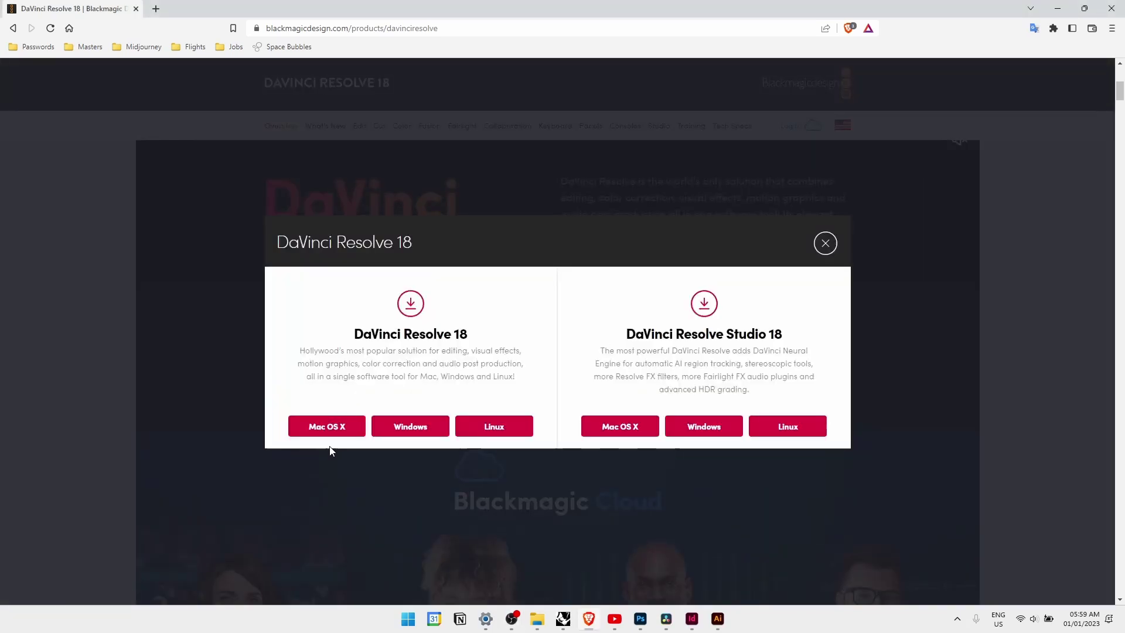
{"action": "left_click", "coordinate": [831, 243]}
Browse the Edit, Cut, Color and Fusion feature sections down to Fairlight
{"action": "scroll", "coordinate": [831, 240], "scroll_direction": "down", "scroll_amount": 13}
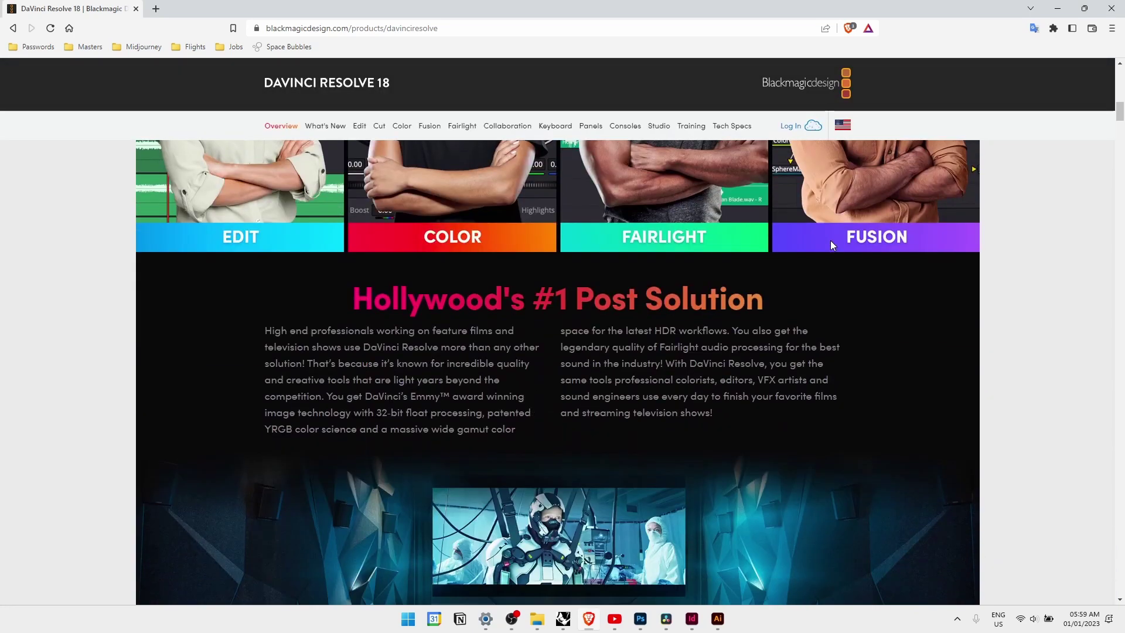
{"action": "scroll", "coordinate": [831, 241], "scroll_direction": "up", "scroll_amount": 1}
{"action": "scroll", "coordinate": [831, 242], "scroll_direction": "down", "scroll_amount": 8}
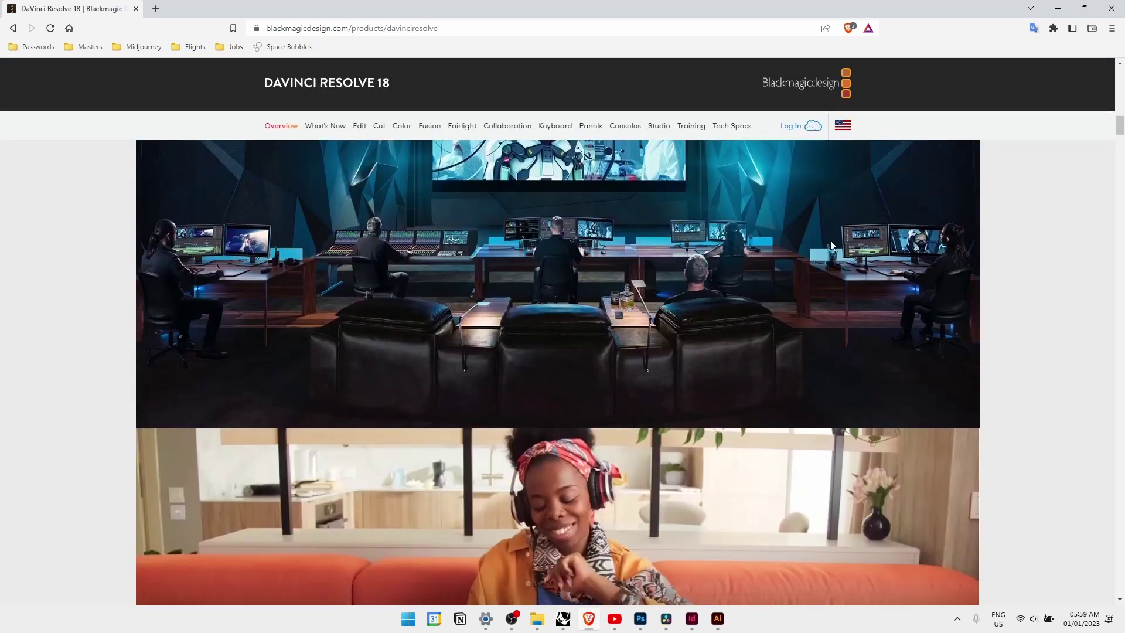
{"action": "scroll", "coordinate": [831, 245], "scroll_direction": "down", "scroll_amount": 11}
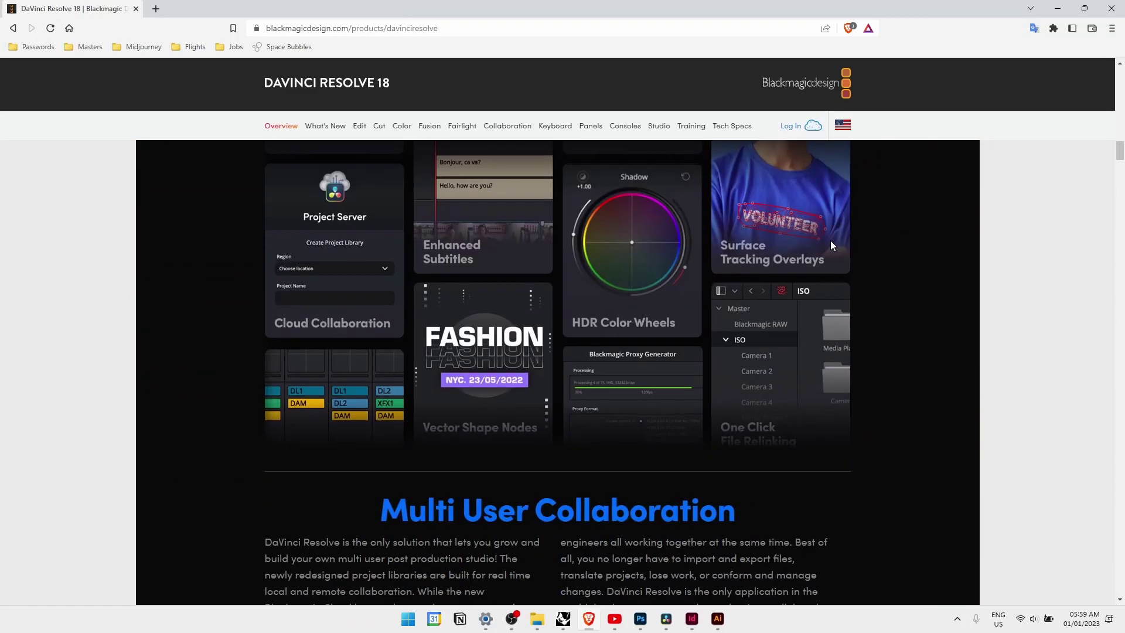
{"action": "scroll", "coordinate": [831, 245], "scroll_direction": "down", "scroll_amount": 9}
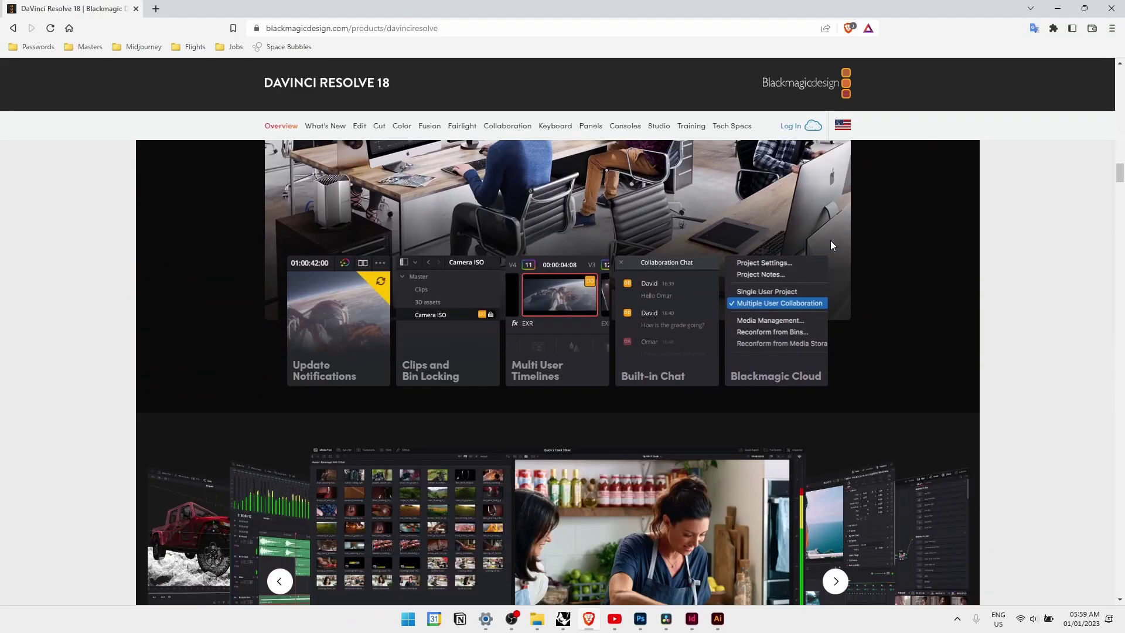
{"action": "scroll", "coordinate": [831, 245], "scroll_direction": "down", "scroll_amount": 5}
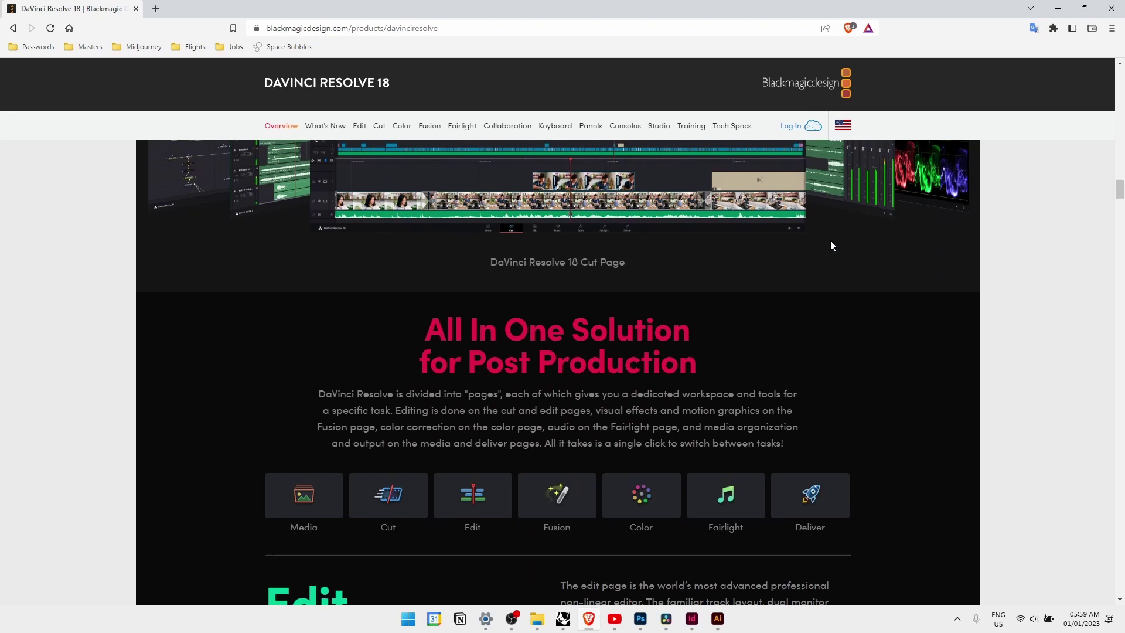
{"action": "scroll", "coordinate": [831, 245], "scroll_direction": "down", "scroll_amount": 2}
{"action": "scroll", "coordinate": [831, 245], "scroll_direction": "down", "scroll_amount": 1}
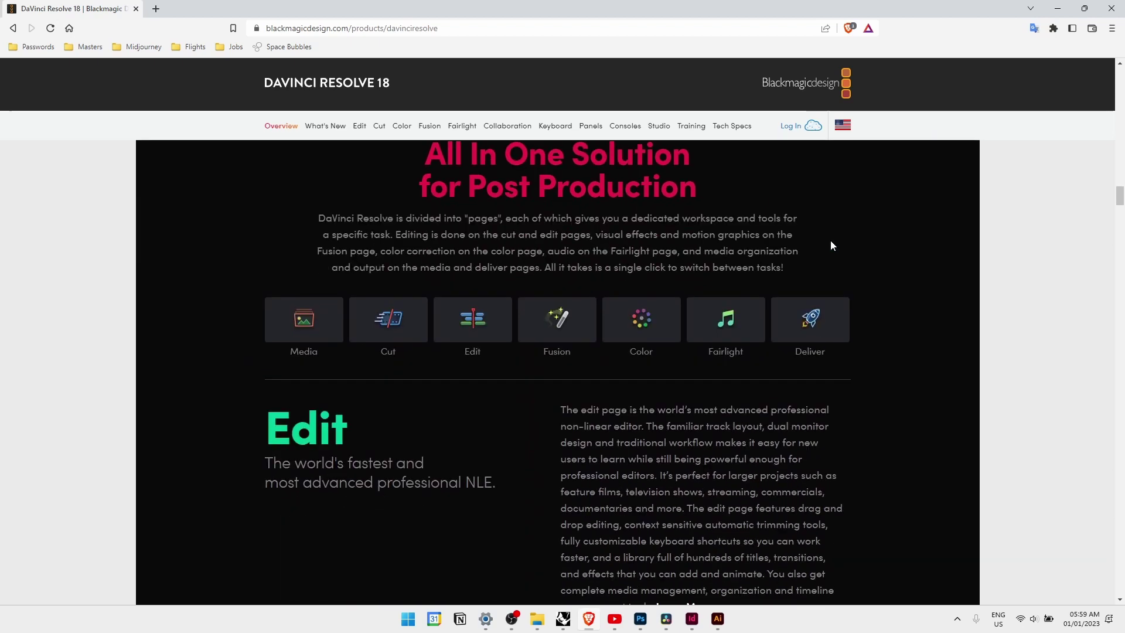
{"action": "scroll", "coordinate": [830, 245], "scroll_direction": "down", "scroll_amount": 7}
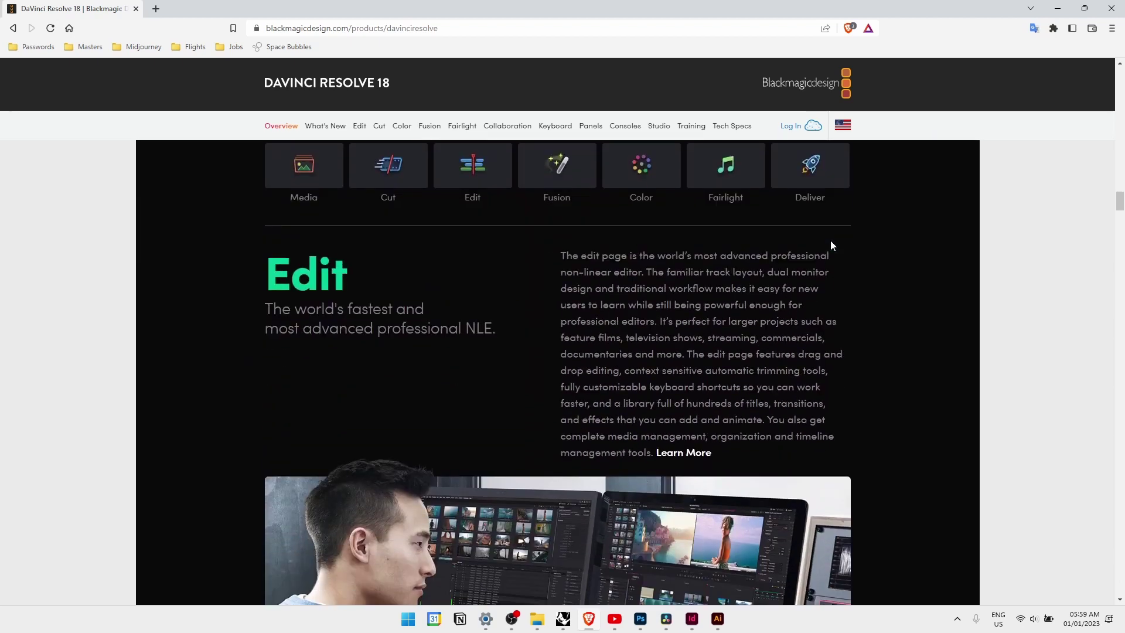
{"action": "scroll", "coordinate": [832, 245], "scroll_direction": "down", "scroll_amount": 1}
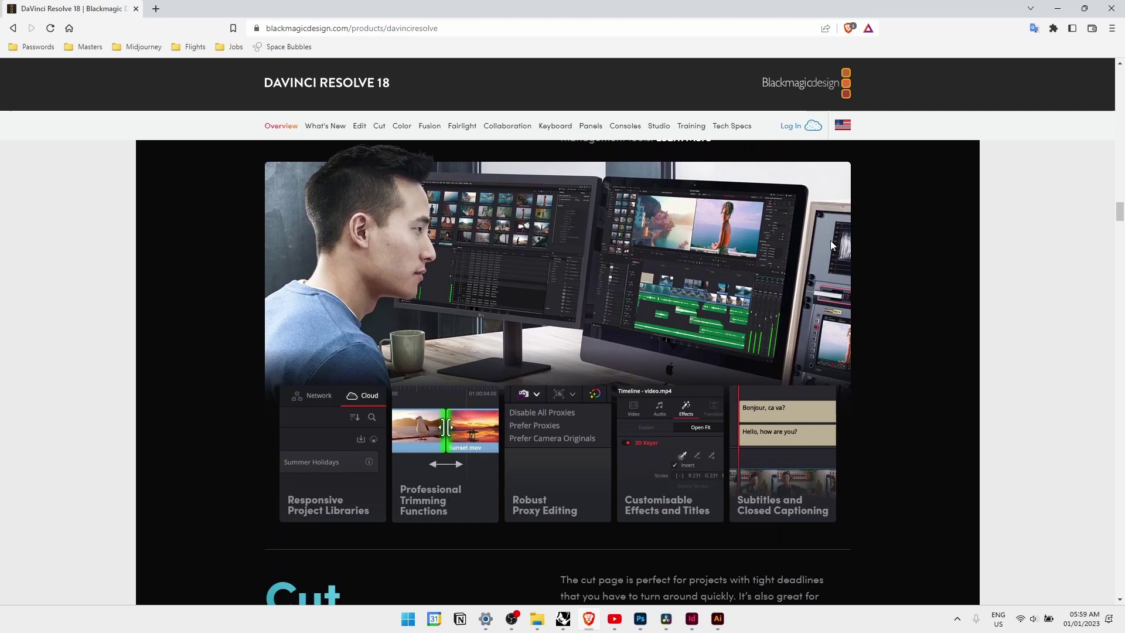
{"action": "scroll", "coordinate": [832, 245], "scroll_direction": "down", "scroll_amount": 5}
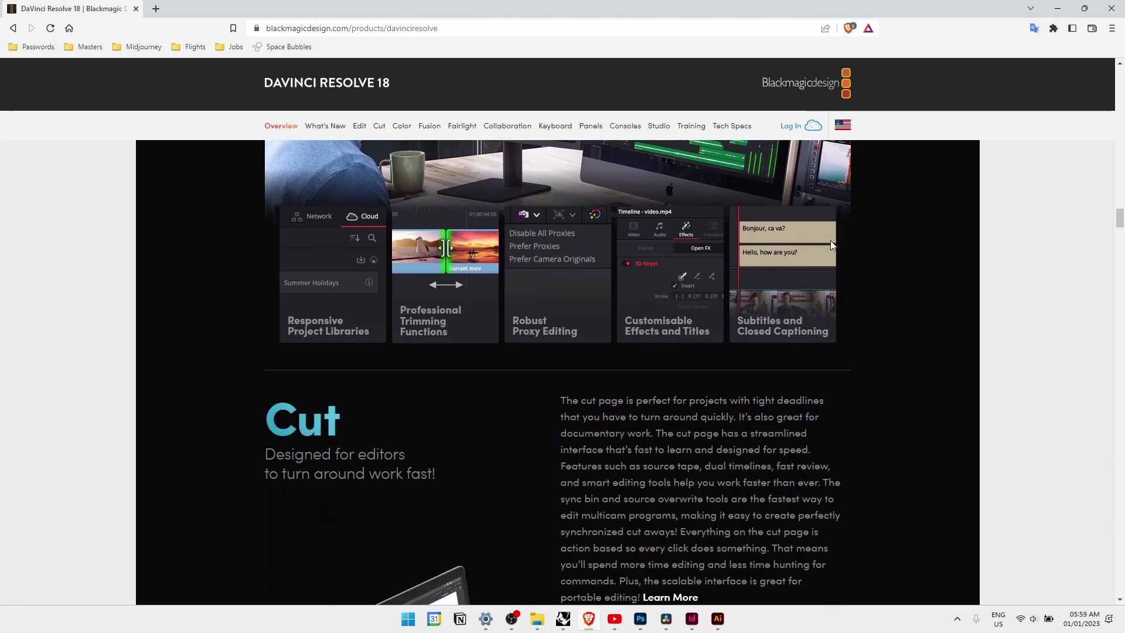
{"action": "scroll", "coordinate": [831, 242], "scroll_direction": "down", "scroll_amount": 9}
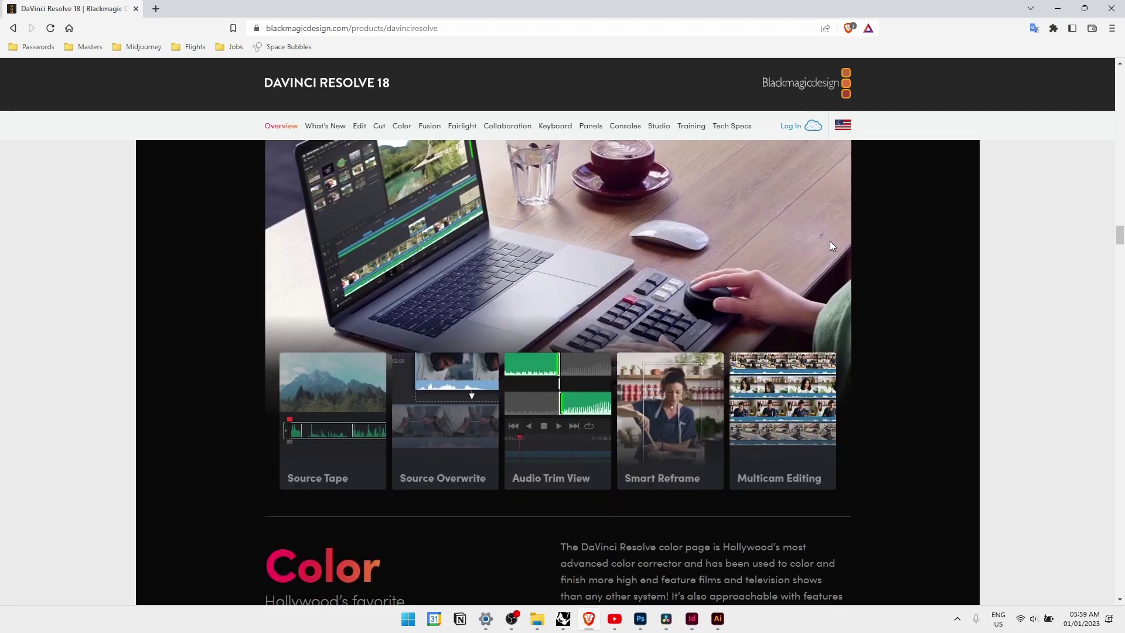
{"action": "scroll", "coordinate": [832, 246], "scroll_direction": "down", "scroll_amount": 6}
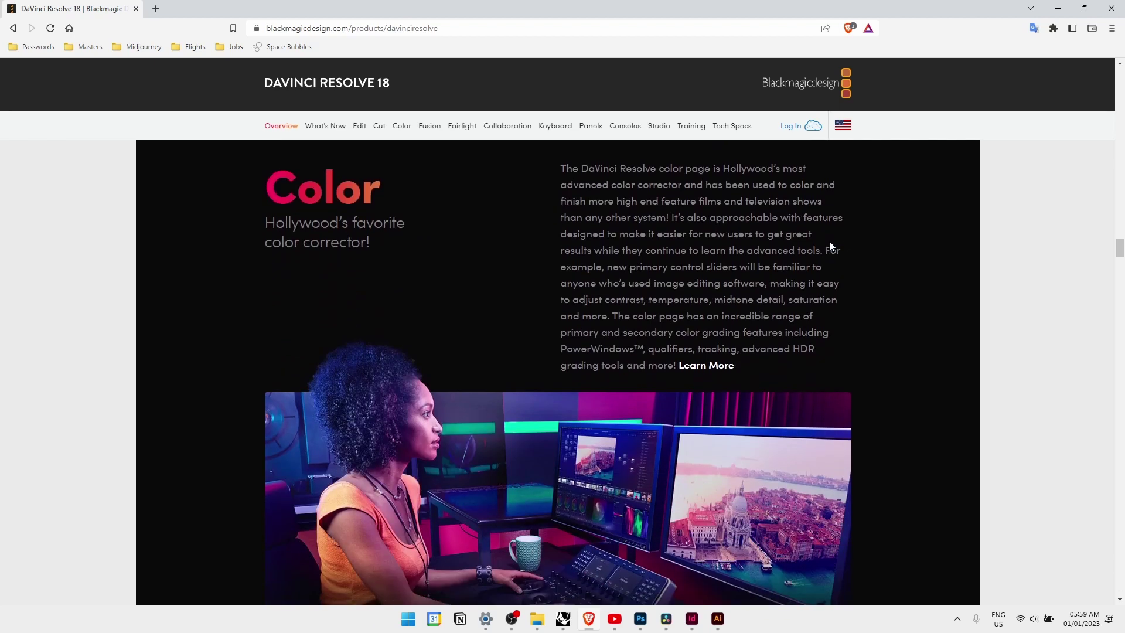
{"action": "scroll", "coordinate": [830, 245], "scroll_direction": "down", "scroll_amount": 8}
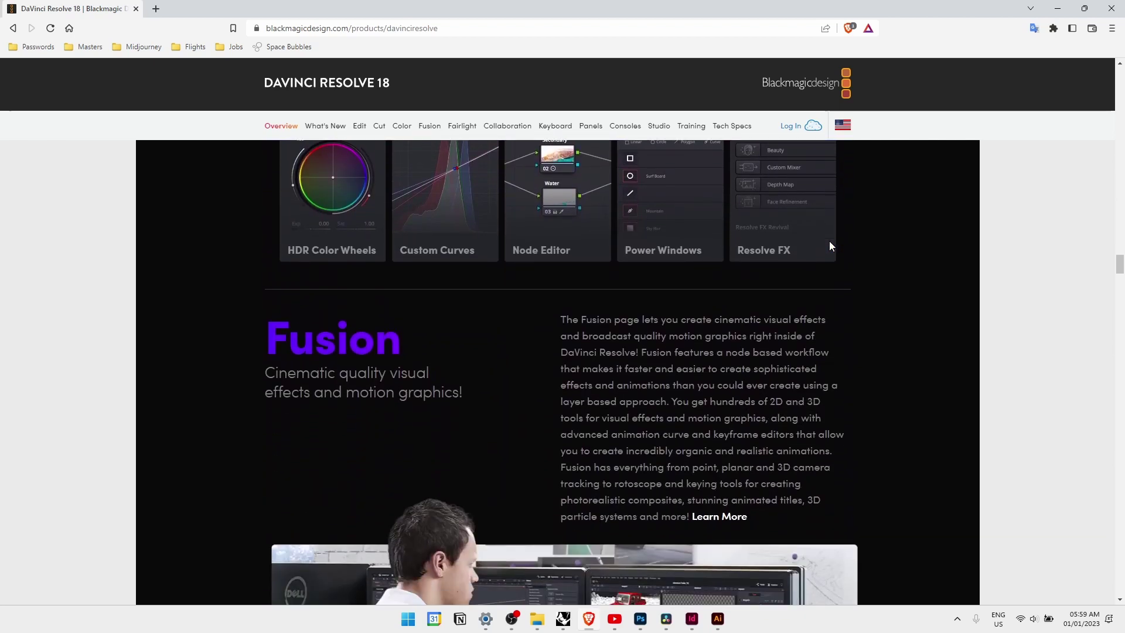
{"action": "scroll", "coordinate": [830, 246], "scroll_direction": "down", "scroll_amount": 4}
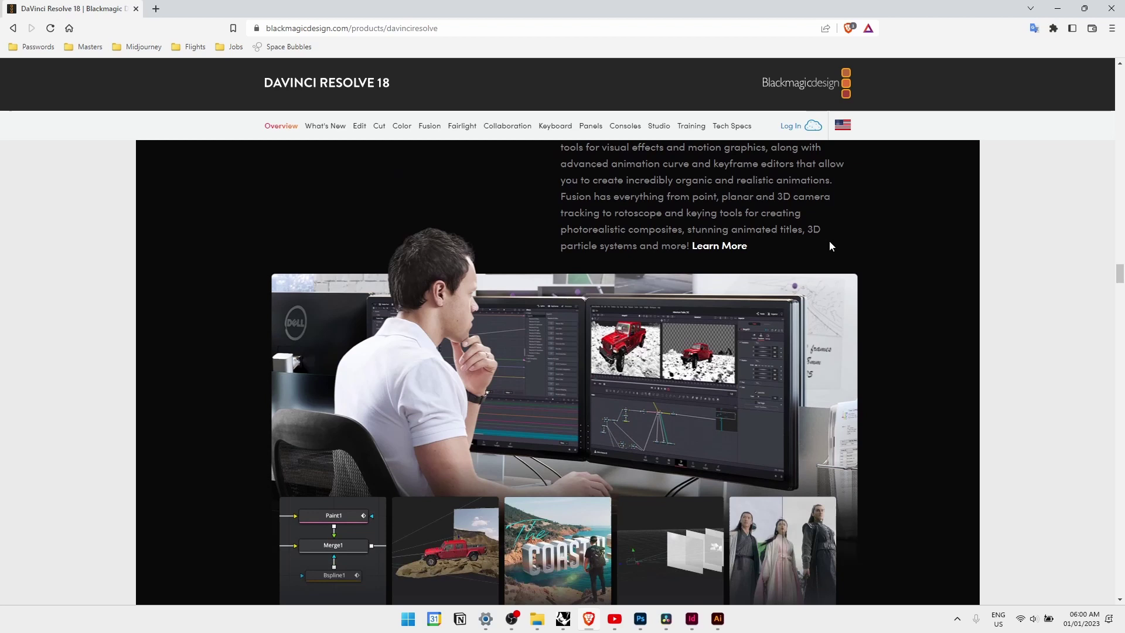
{"action": "scroll", "coordinate": [829, 241], "scroll_direction": "down", "scroll_amount": 5}
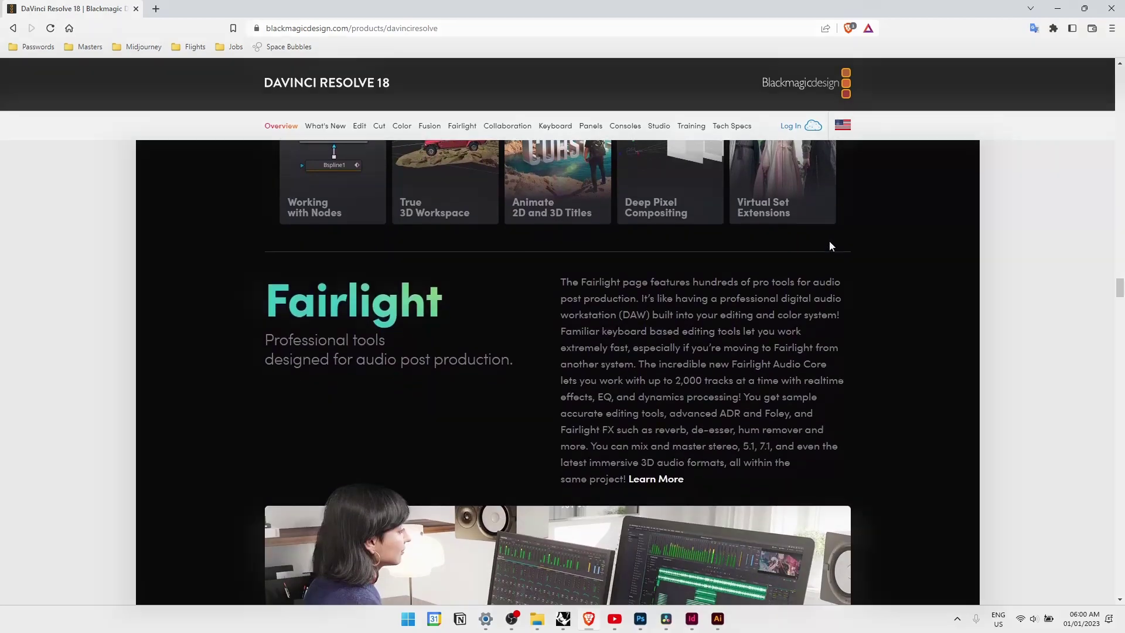